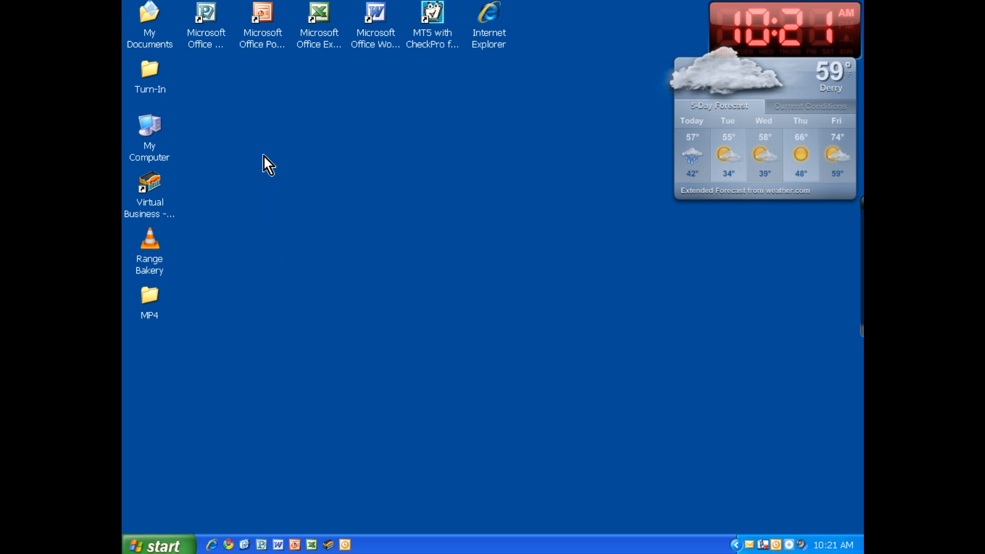
# Open Microsoft PowerPoint and hide the iSpring Free 4 toolbar
pyautogui.doubleClick(264, 47)
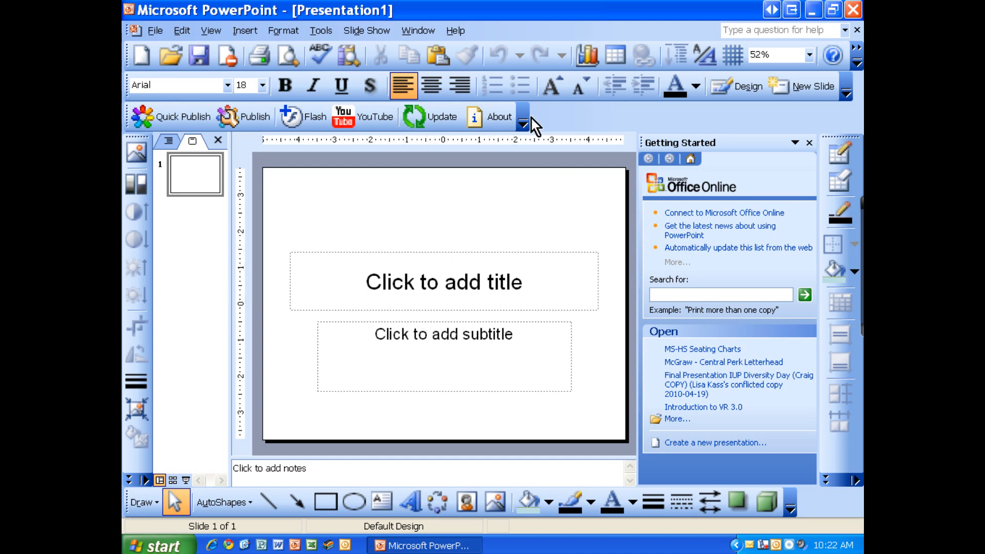
pyautogui.rightClick(540, 29)
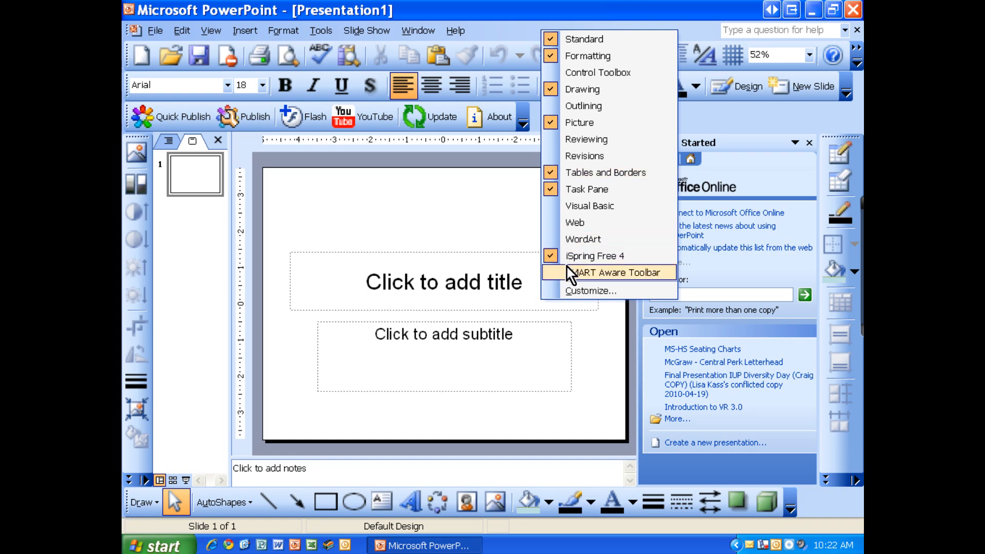
pyautogui.click(606, 258)
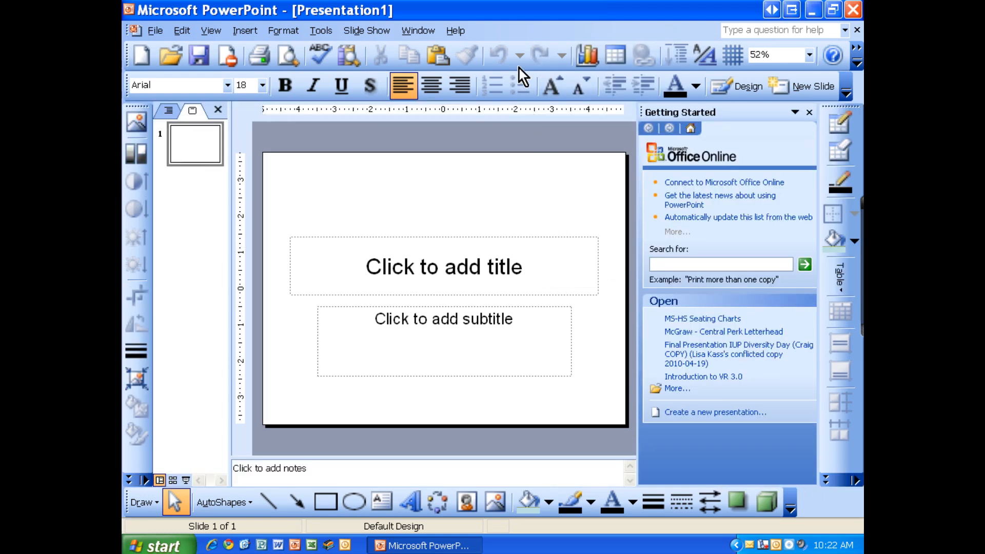
# Review the menu and toolbar customization options, such as large icons and full menus
pyautogui.rightClick(518, 33)
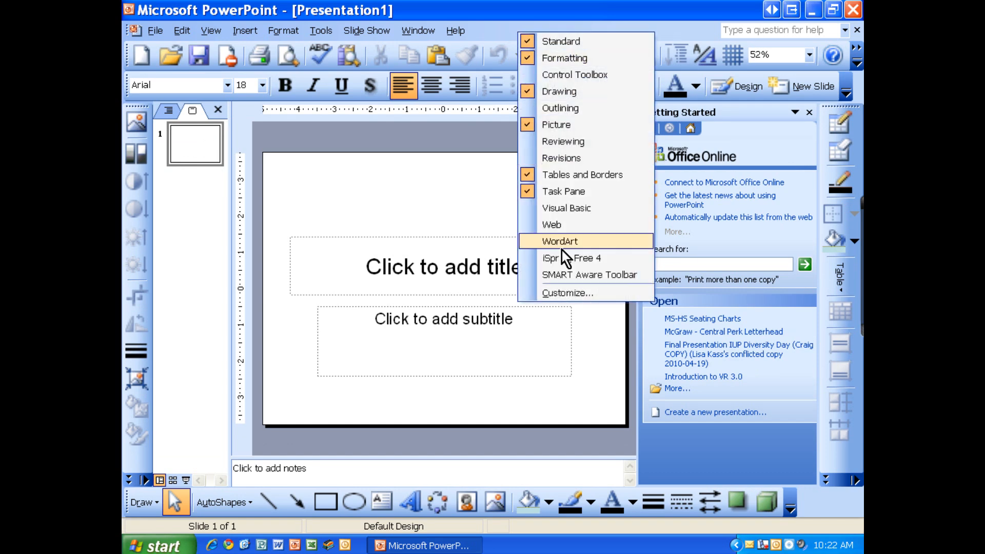
pyautogui.click(565, 294)
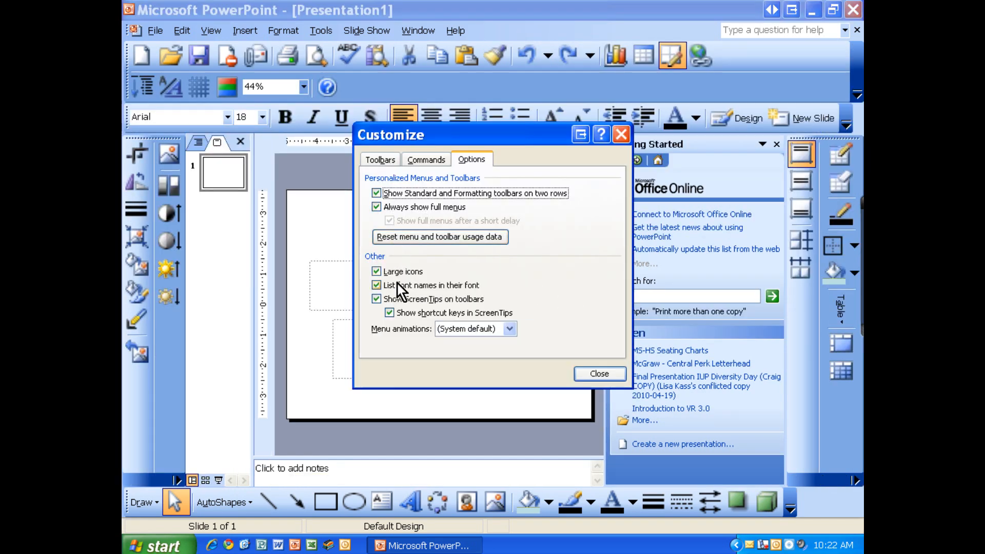
pyautogui.click(583, 370)
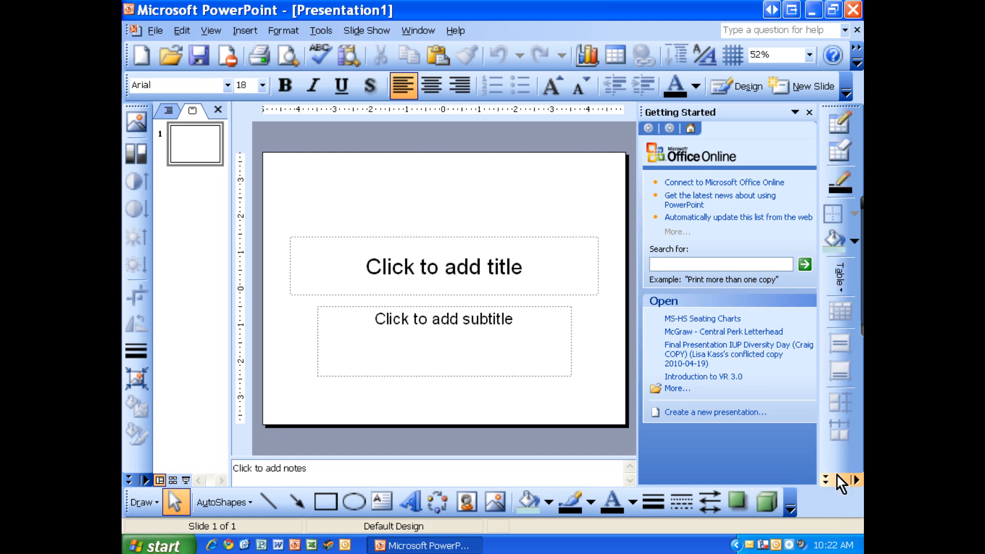
# Undock the Tables and Borders toolbar and close it
pyautogui.moveTo(835, 106); pyautogui.dragTo(412, 209)
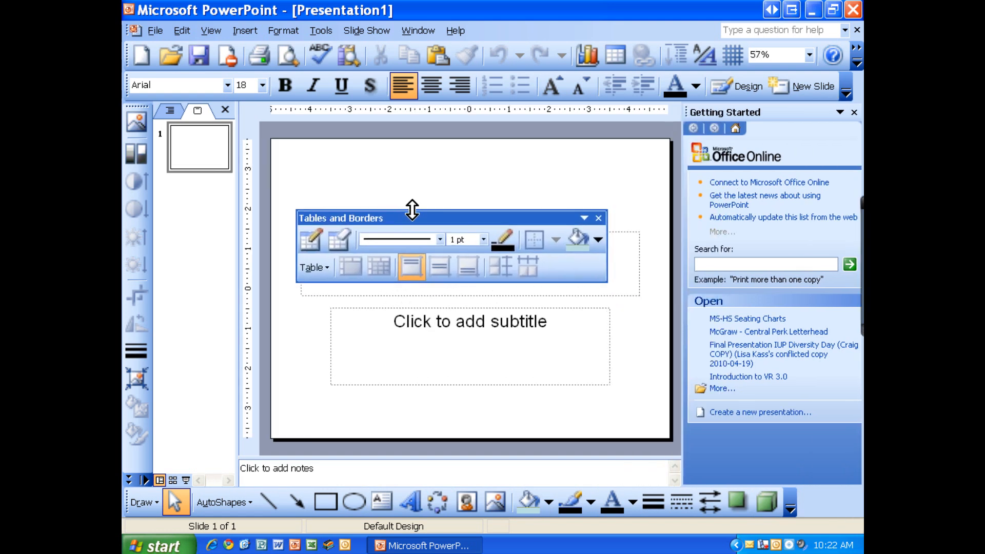
pyautogui.click(597, 217)
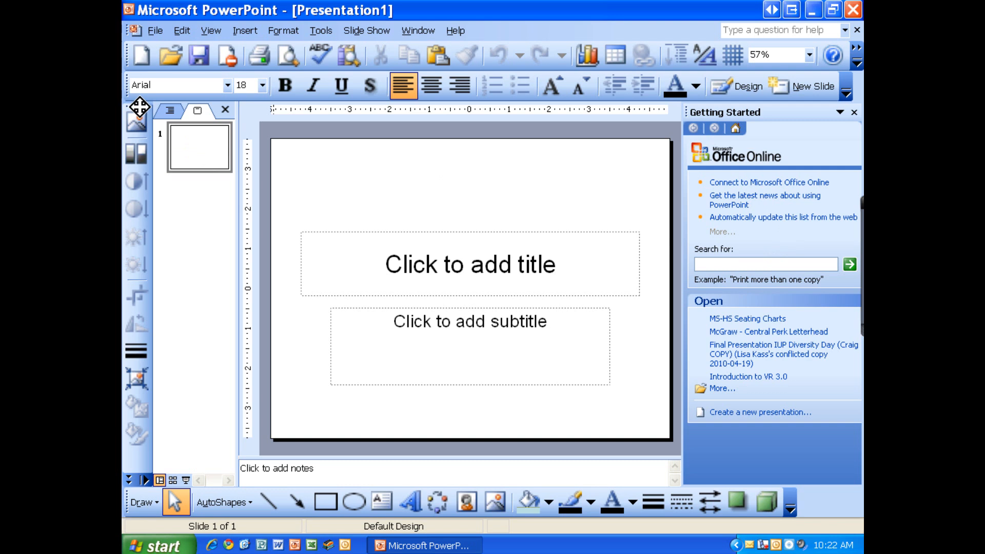
pyautogui.moveTo(139, 107); pyautogui.dragTo(126, 177)
# Delete the slide's title and subtitle placeholders and set the slide orientation to portrait
pyautogui.moveTo(274, 168); pyautogui.dragTo(658, 442)
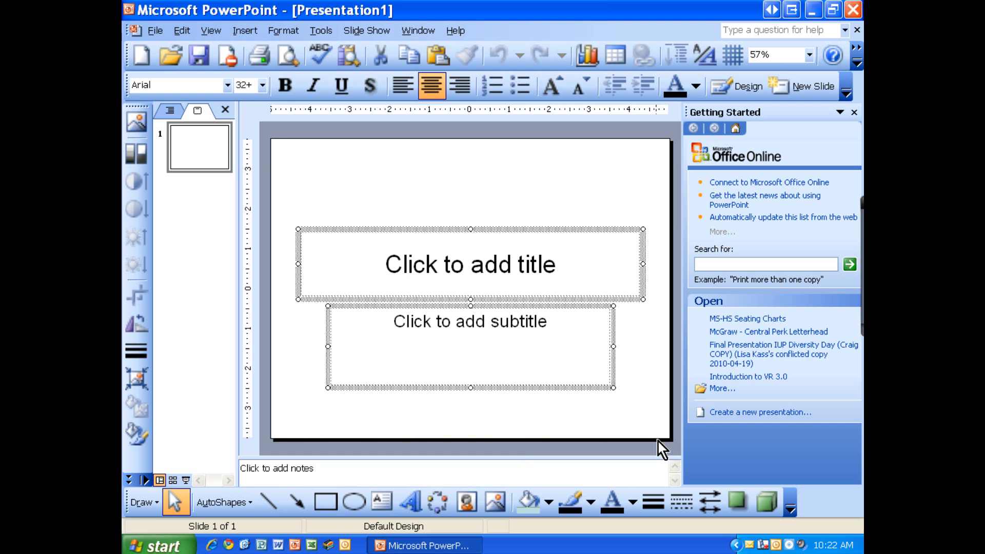
pyautogui.press('Delete')
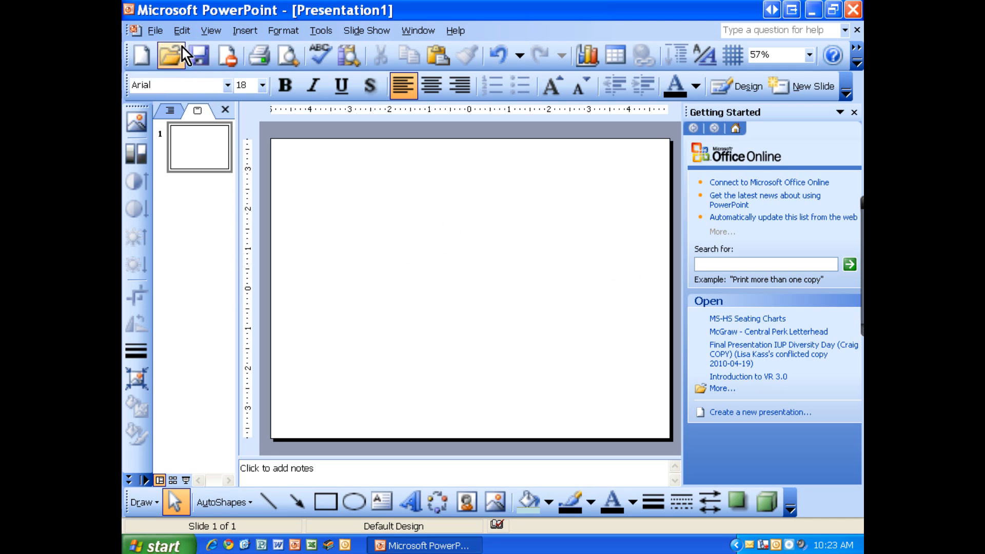
pyautogui.click(156, 31)
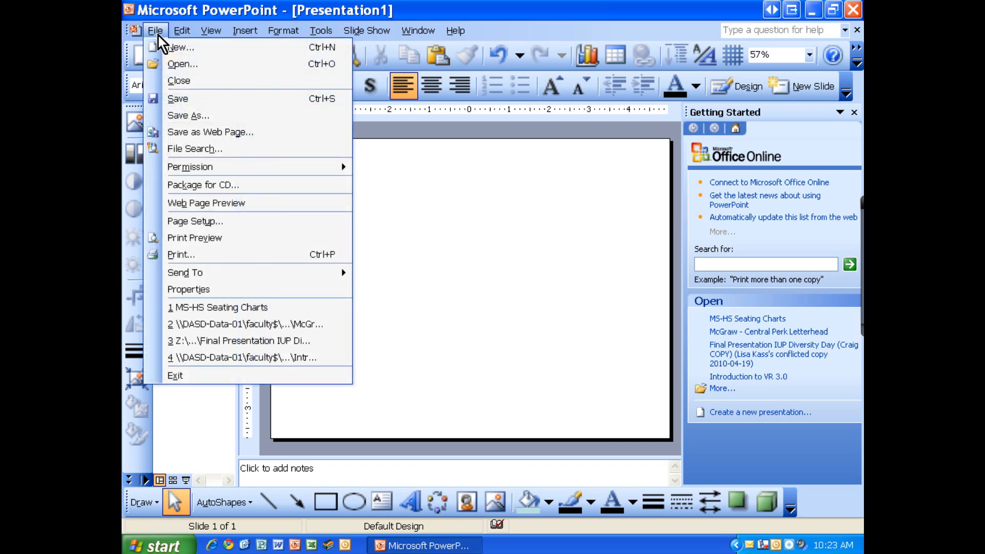
pyautogui.click(198, 220)
pyautogui.moveTo(426, 205); pyautogui.dragTo(412, 180)
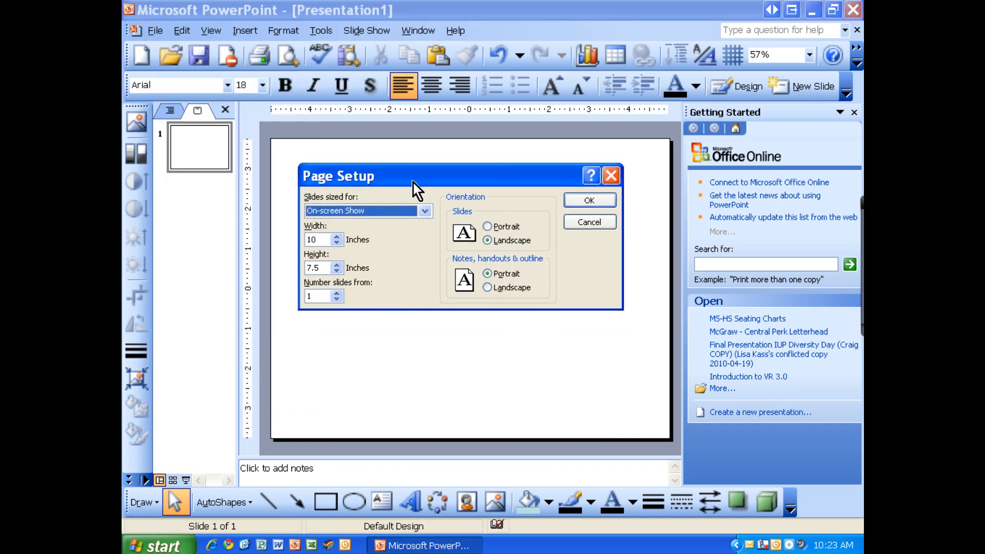
pyautogui.click(497, 227)
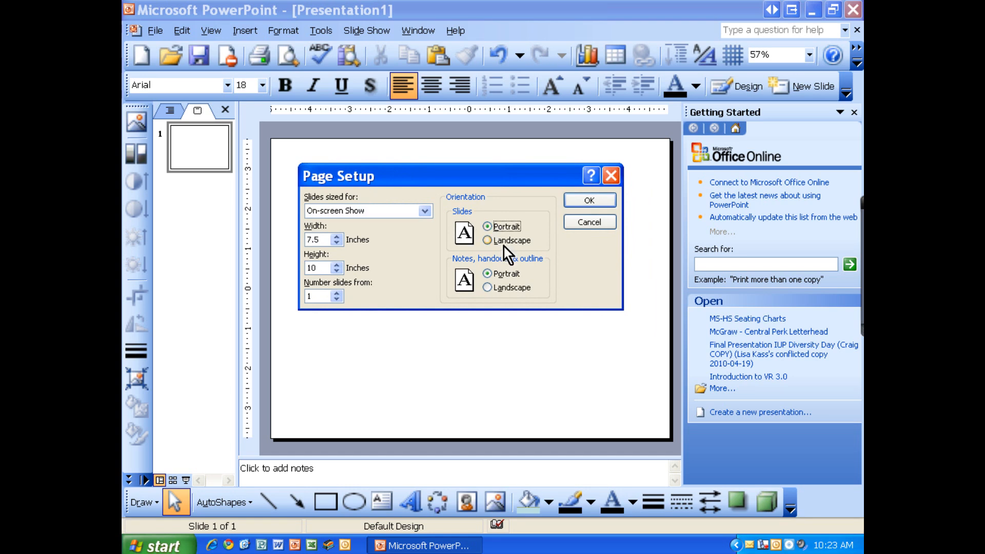
pyautogui.click(580, 201)
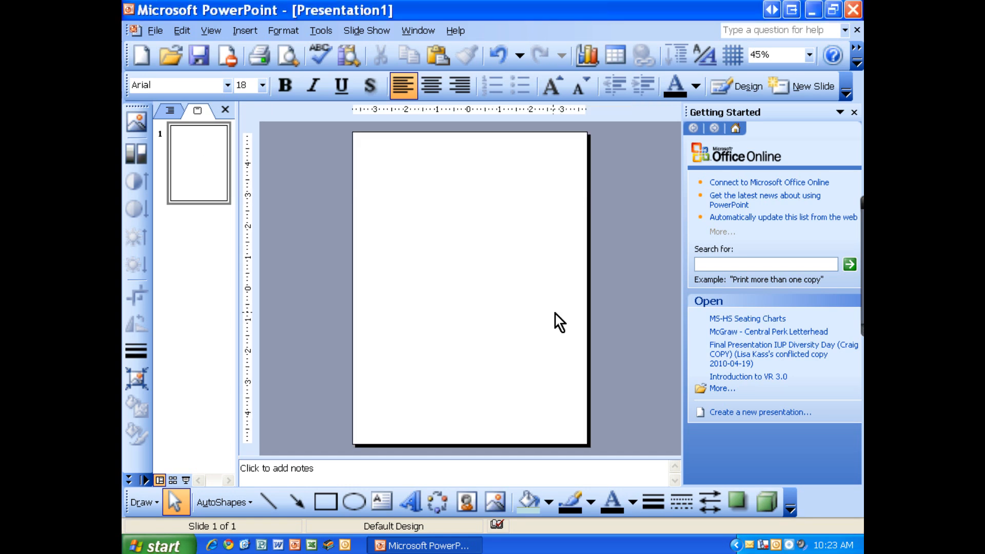
pyautogui.click(154, 30)
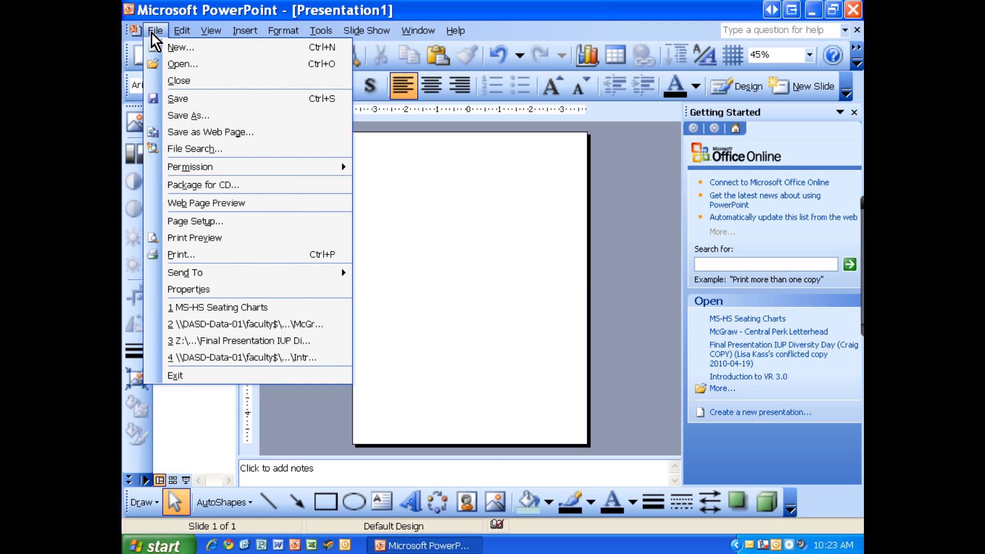
pyautogui.click(152, 34)
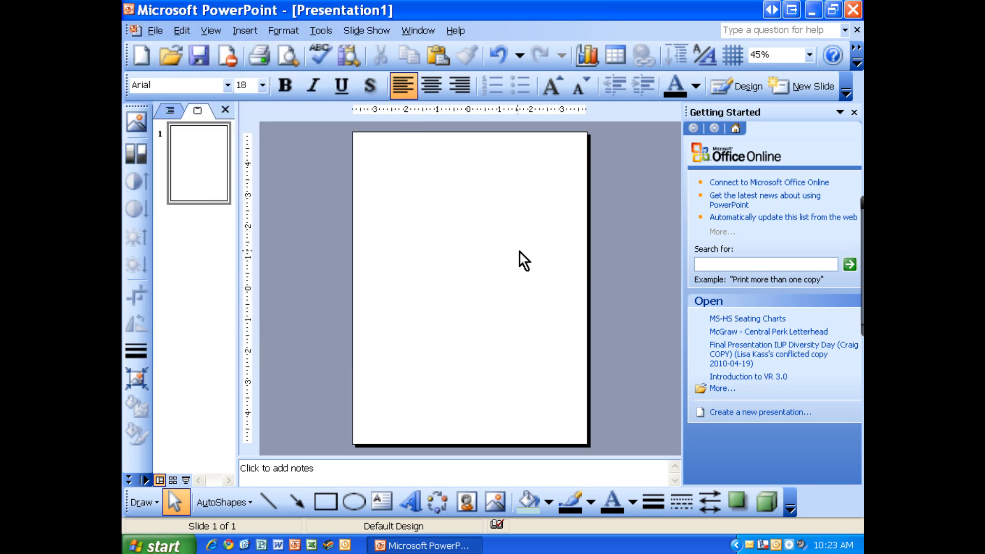
pyautogui.keyDown('ctrl'); pyautogui.scroll(1, 512, 250); pyautogui.keyUp('ctrl')
pyautogui.keyDown('ctrl'); pyautogui.scroll(-1, 513, 250); pyautogui.keyUp('ctrl')
# Start saving the presentation under a new name and create a folder called "LastName - Bakery" inside the CC7 folder
pyautogui.click(150, 31)
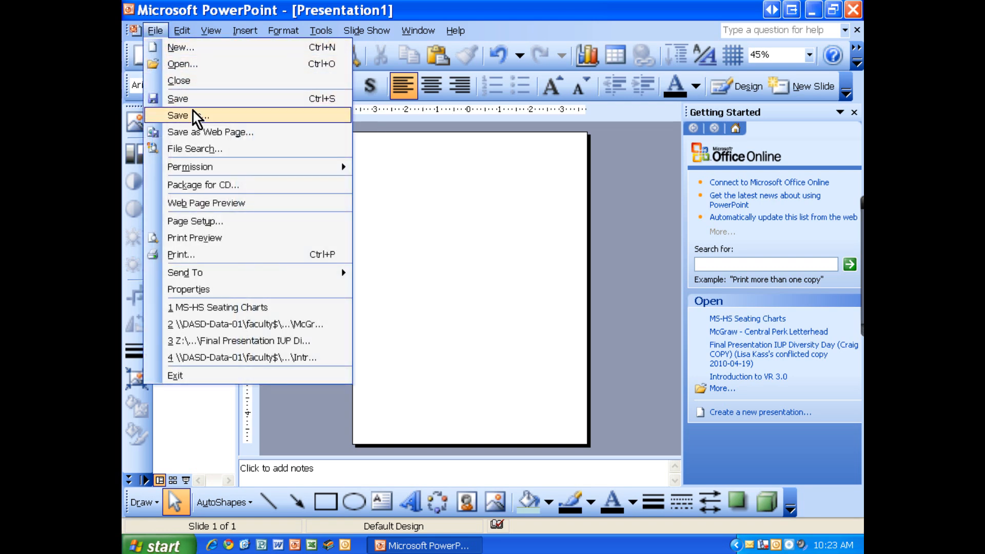
pyautogui.click(193, 114)
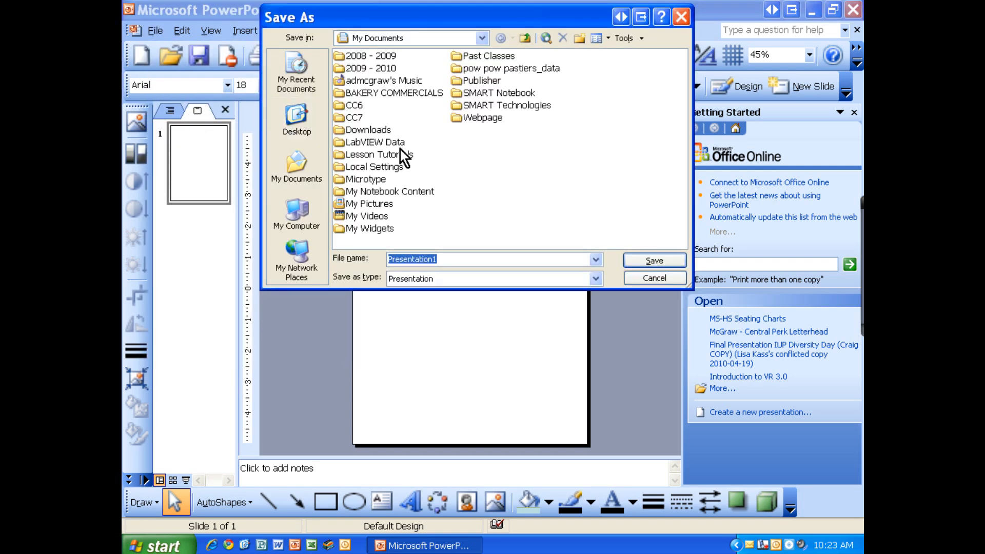
pyautogui.doubleClick(355, 120)
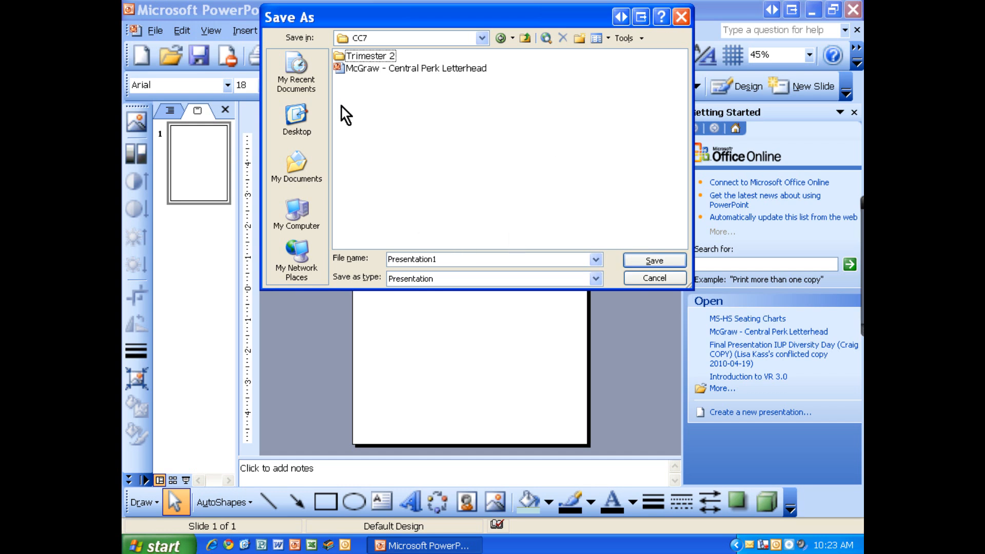
pyautogui.rightClick(368, 114)
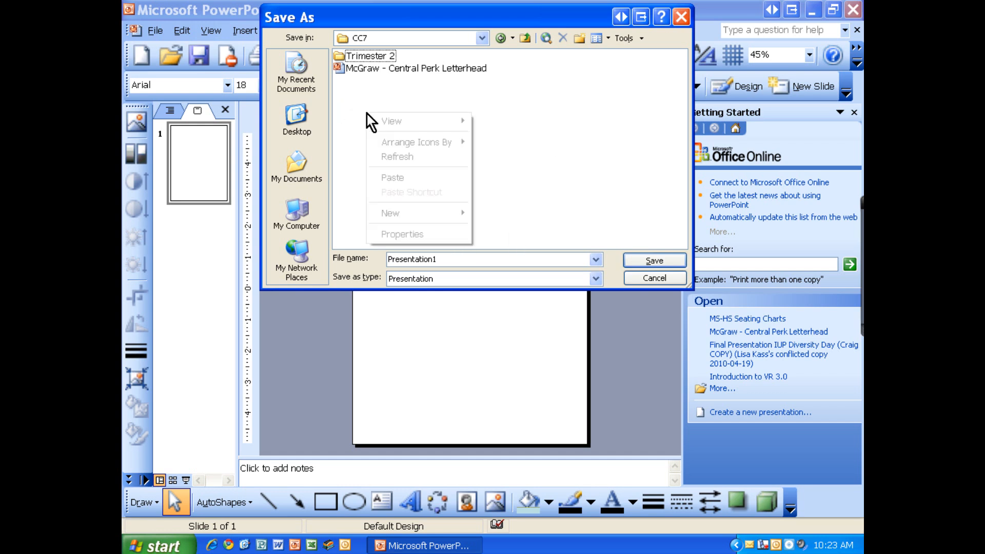
pyautogui.moveTo(404, 212)
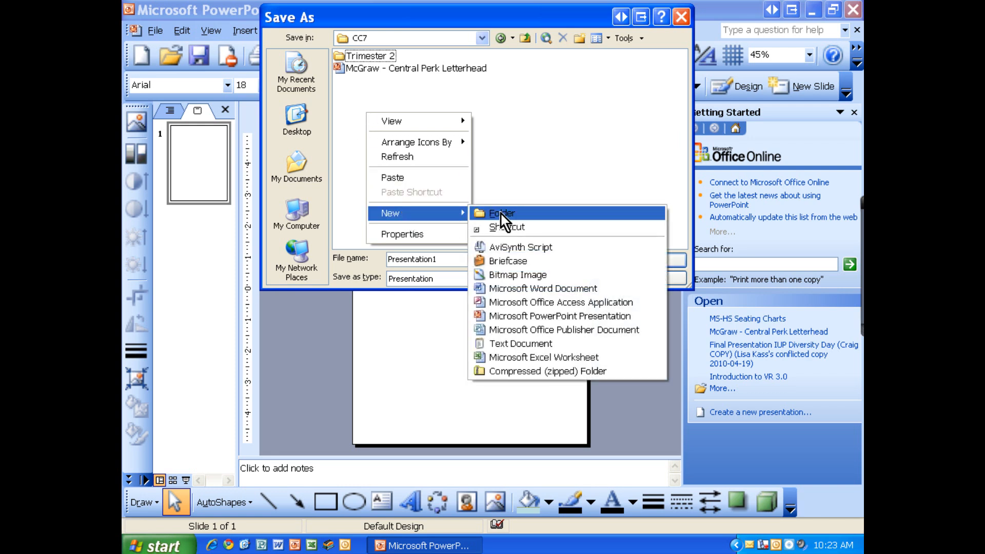
pyautogui.click(501, 212)
pyautogui.write('L')
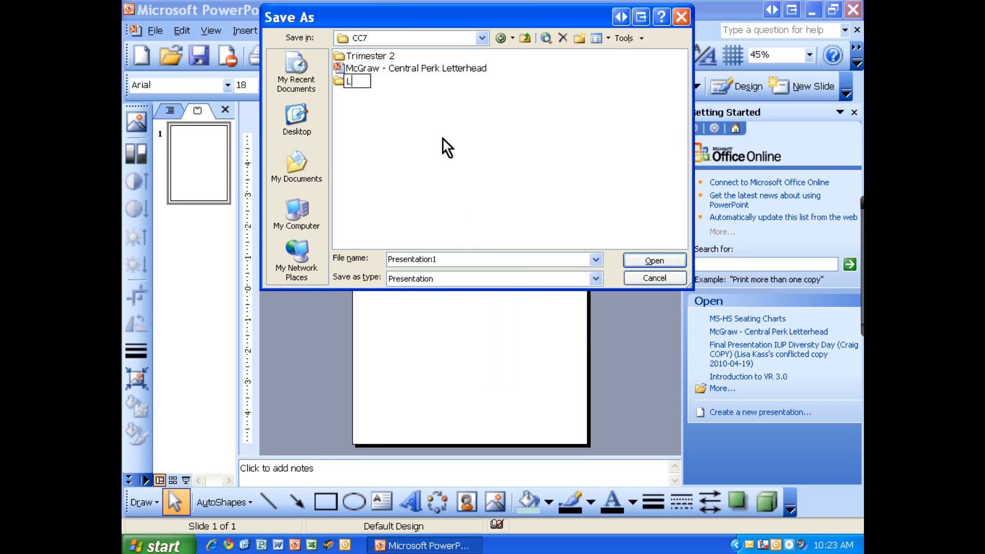
pyautogui.write('astName - Bakery')
pyautogui.press('Return')
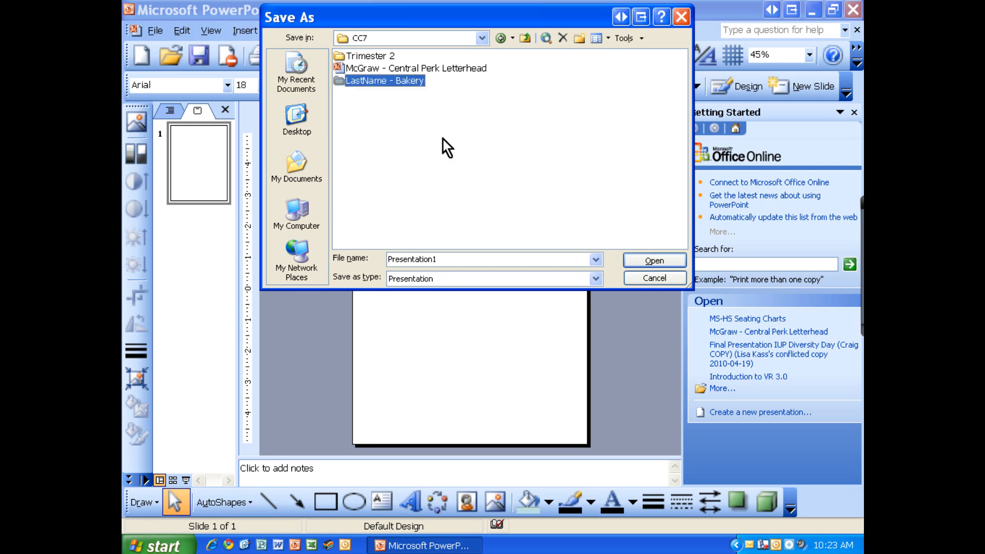
# Save the presentation in the "LastName - Bakery" folder as "LastName - Advertisement"
pyautogui.doubleClick(402, 81)
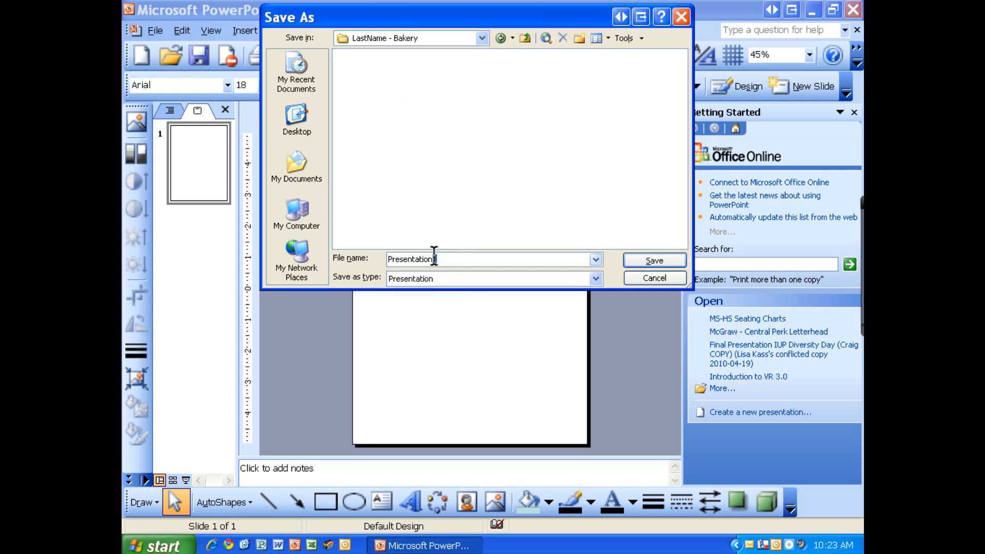
pyautogui.doubleClick(402, 256)
pyautogui.press('BackSpace')
pyautogui.write('LastName - Advertisement')
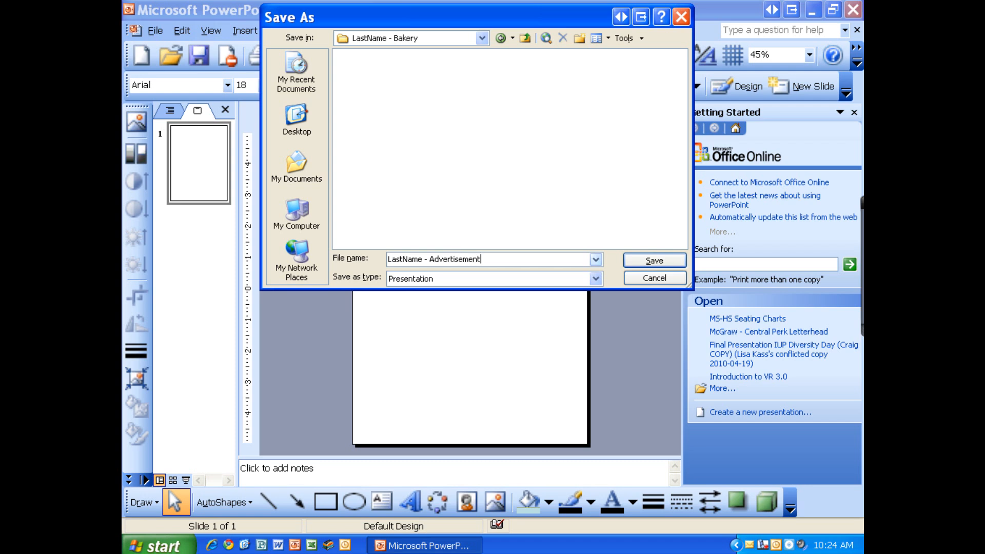
pyautogui.press('Return')
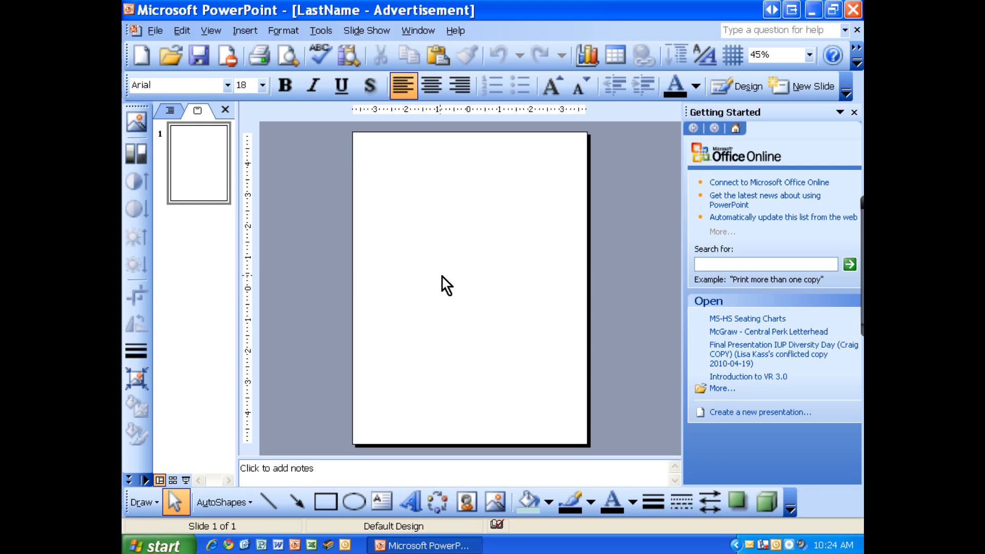
# Switch to Internet Explorer, search Google for "images of donuts" and show the image results
pyautogui.click(210, 546)
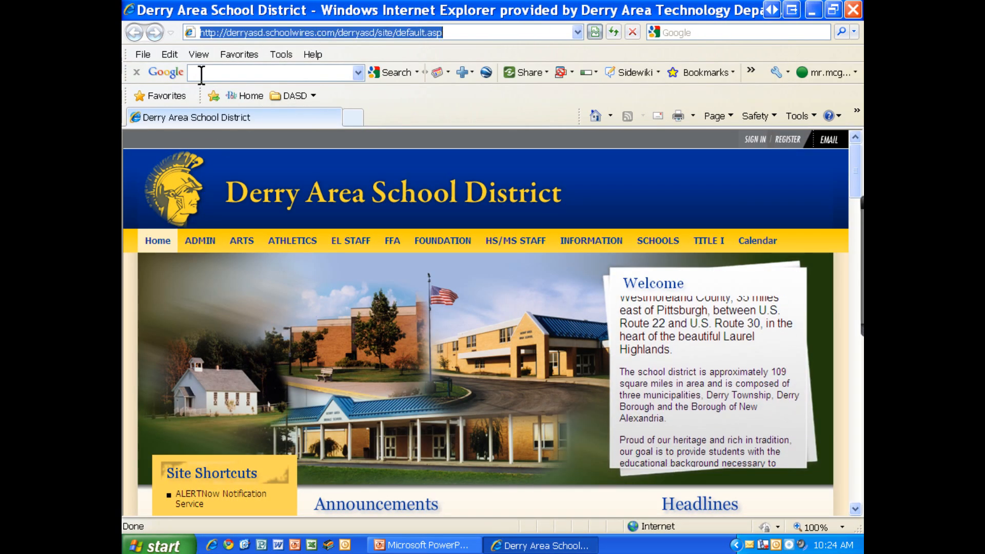
pyautogui.click(201, 76)
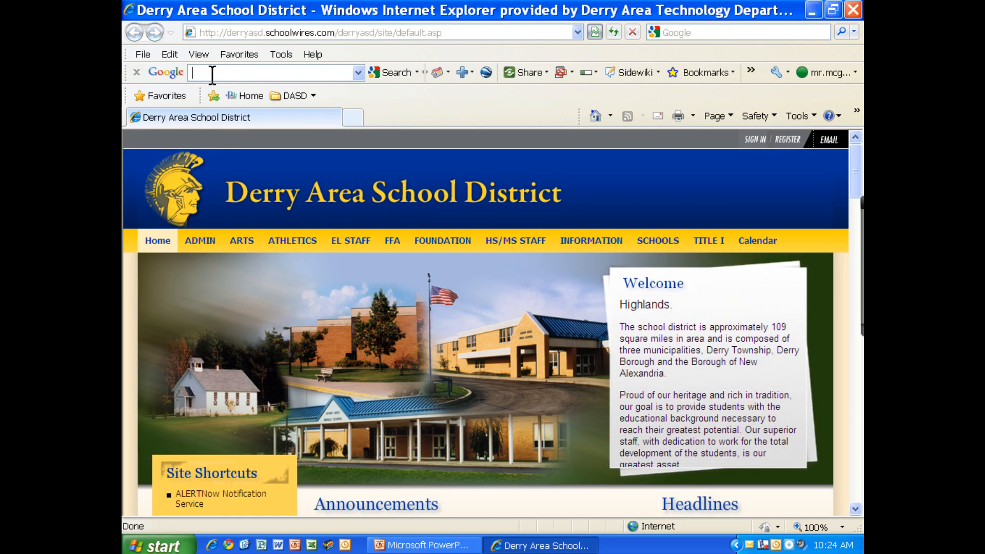
pyautogui.write('images of ')
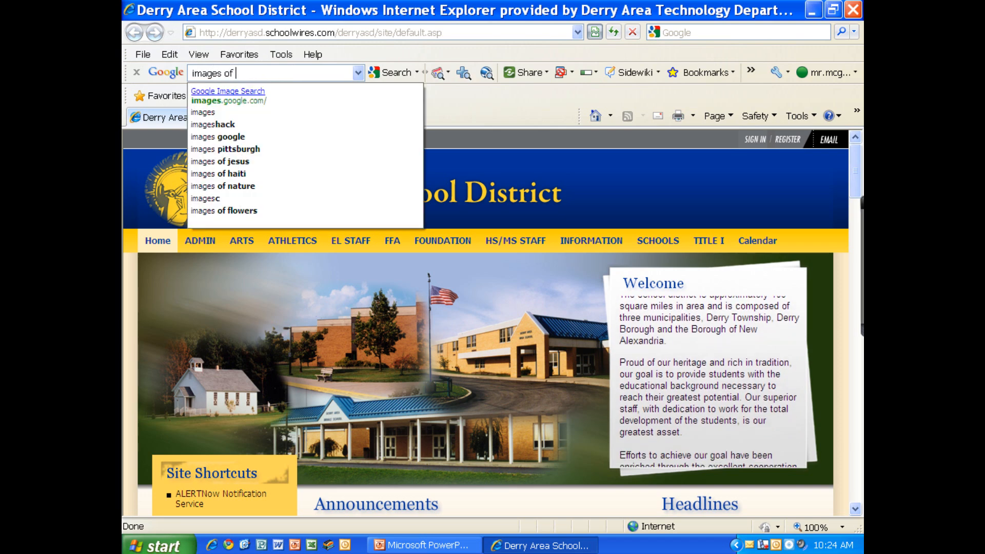
pyautogui.write('donuts')
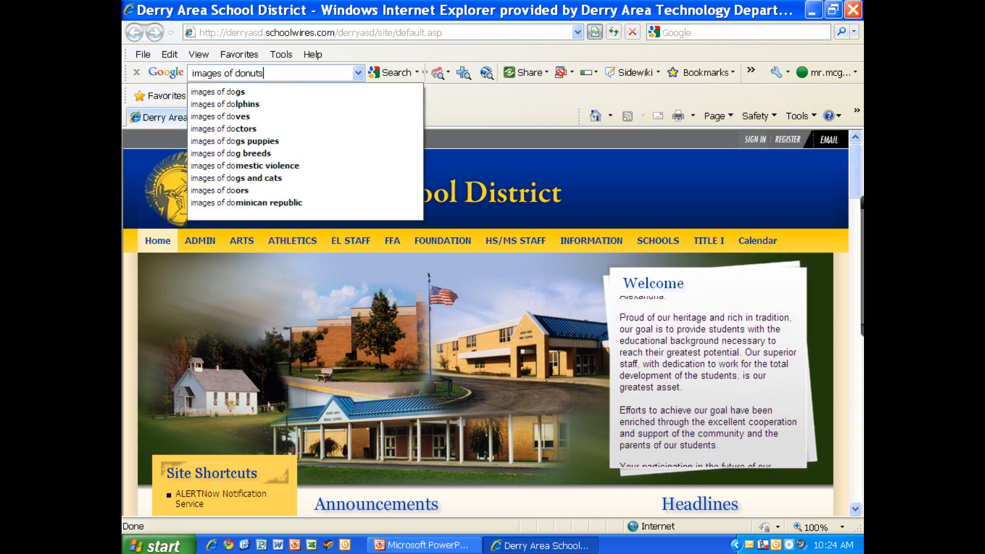
pyautogui.press('Return')
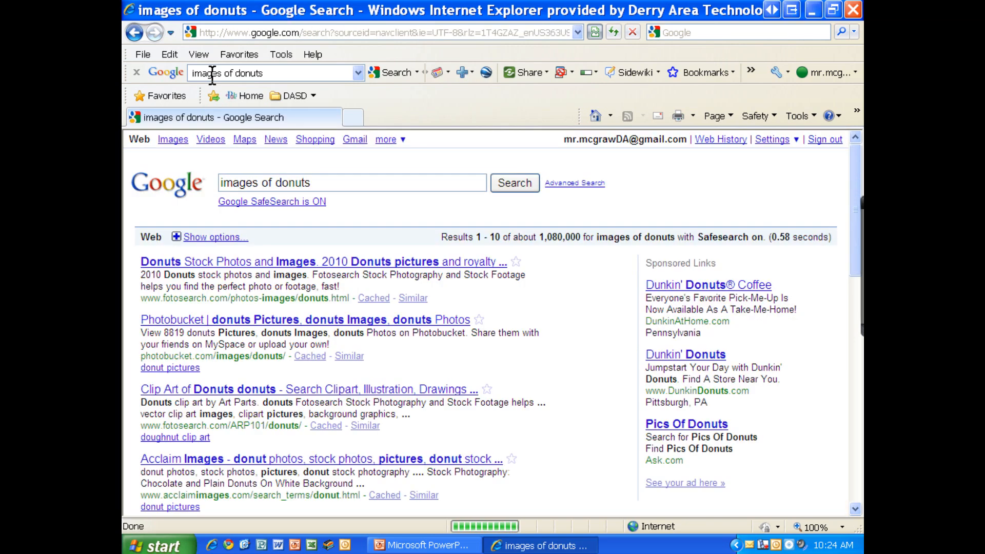
pyautogui.click(175, 141)
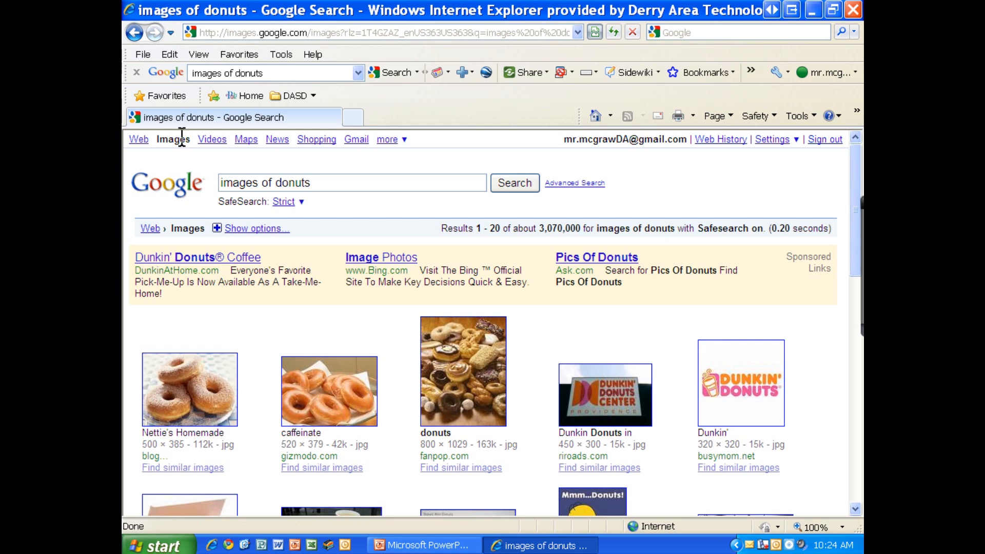
# Open the "Nettie's Homemade" donut picture, 500 × 385, from the image results
pyautogui.scroll(-4, 368, 224)
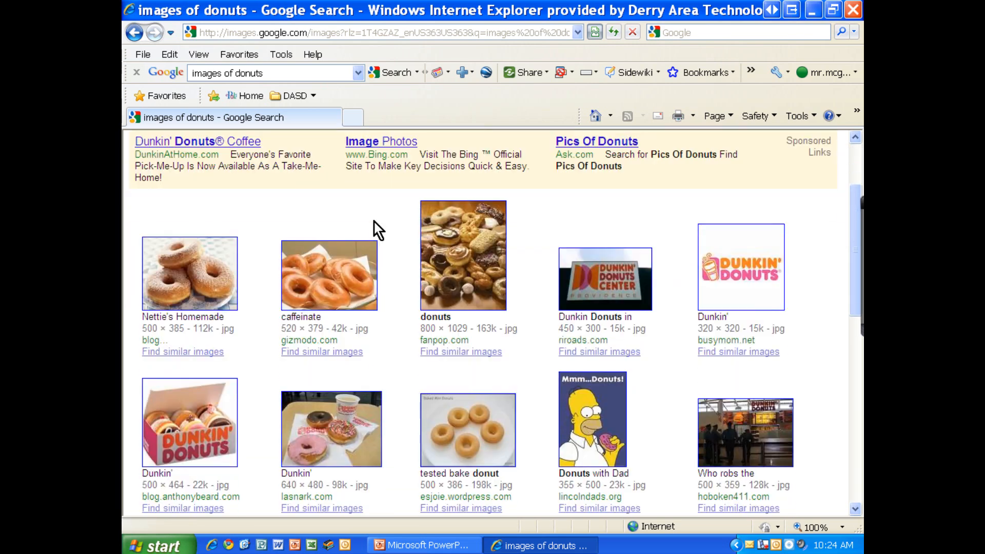
pyautogui.scroll(-2, 379, 221)
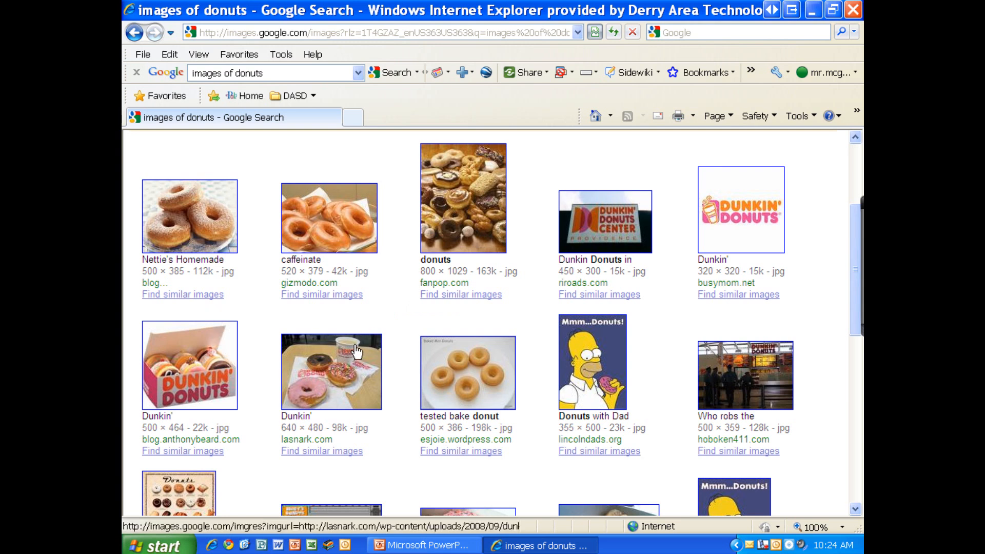
pyautogui.click(207, 232)
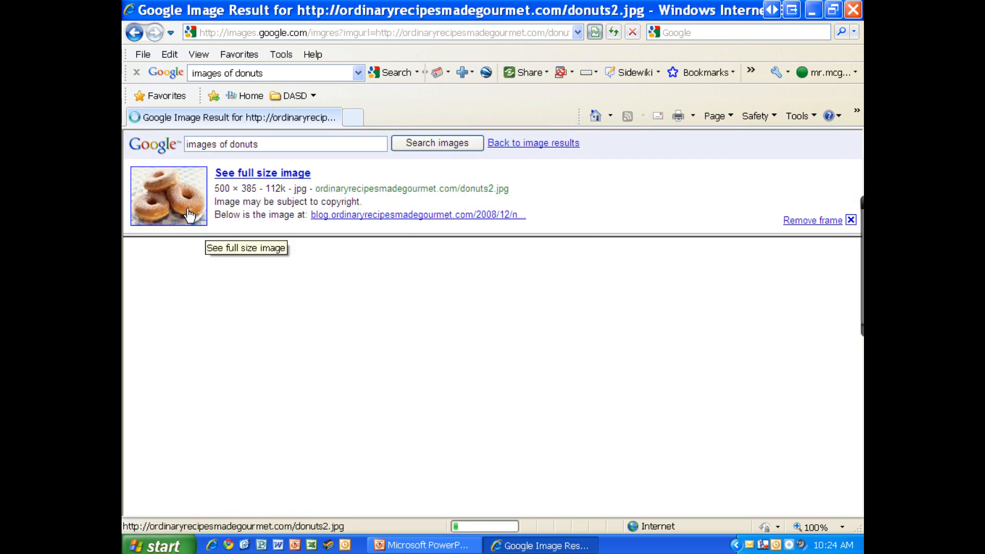
# Open the donut picture at full size and save it as a JPEG in My Pictures, named with the last name plus "- Donuts"
pyautogui.click(188, 210)
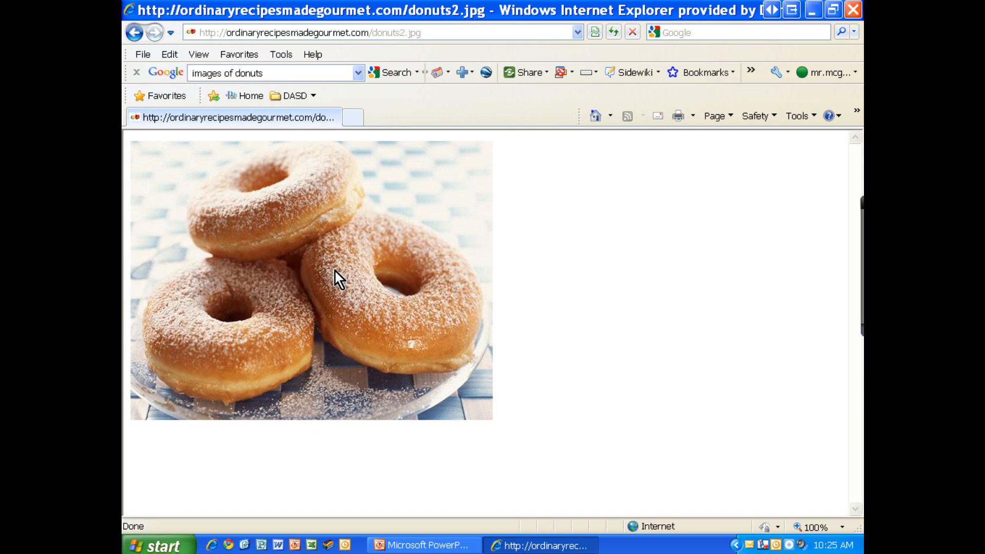
pyautogui.rightClick(285, 220)
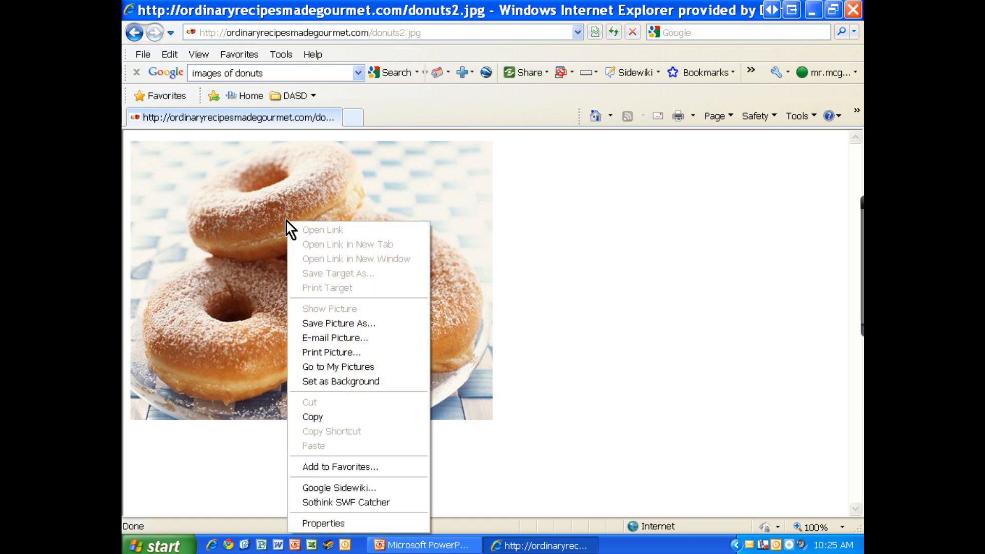
pyautogui.click(314, 322)
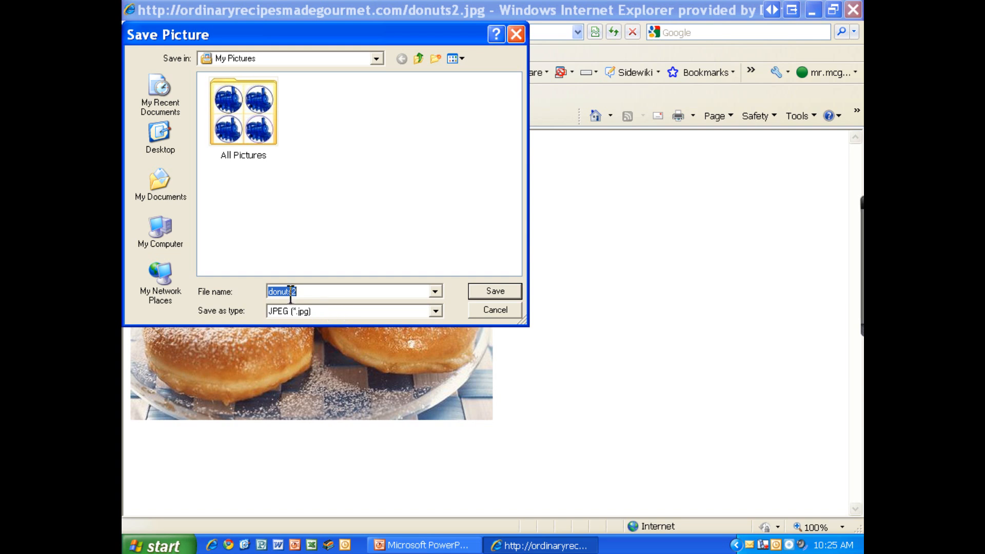
pyautogui.press('BackSpace')
pyautogui.write('McGraw 0')
pyautogui.press('BackSpace')
pyautogui.write('- Donuts')
pyautogui.press('Return')
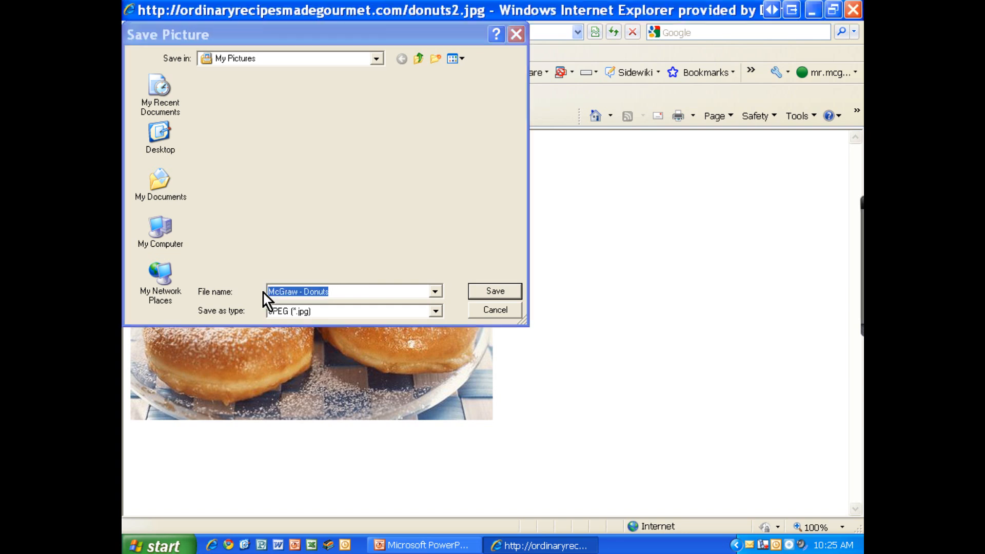
# Go back to the donut image results and run a new image search for "images of chocolate cake"
pyautogui.click(132, 32)
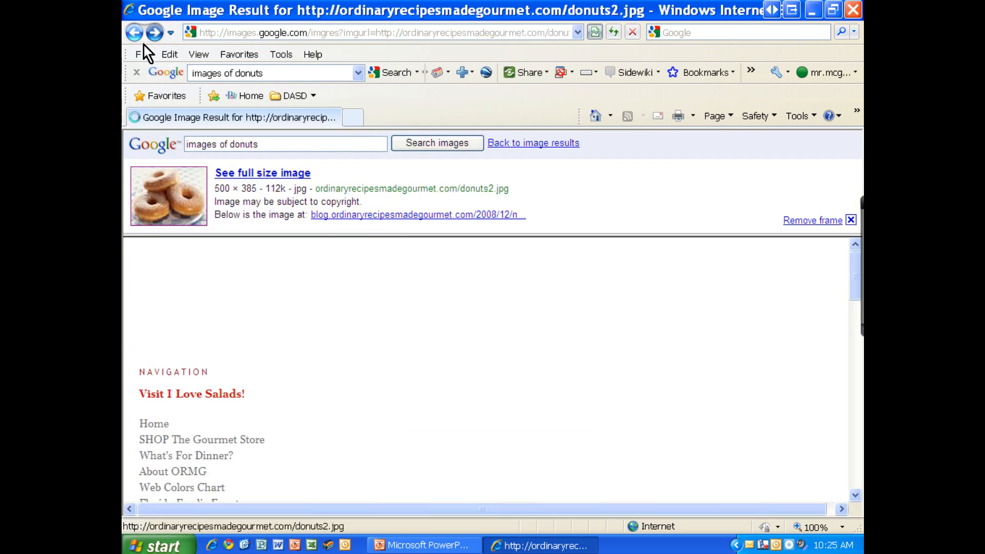
pyautogui.click(141, 35)
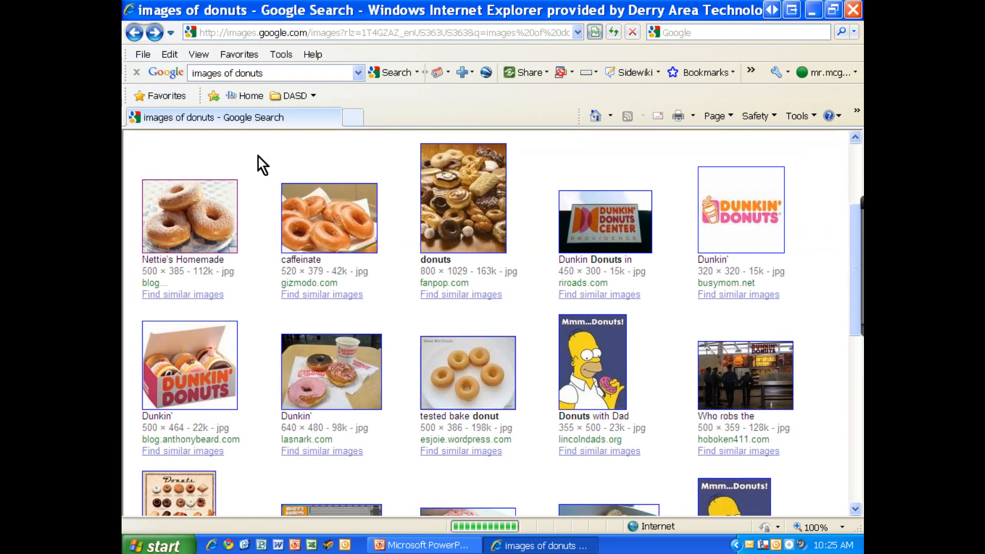
pyautogui.press('BackSpace')
pyautogui.press('BackSpace')
pyautogui.press('BackSpace')
pyautogui.press('BackSpace')
pyautogui.press('BackSpace')
pyautogui.press('BackSpace')
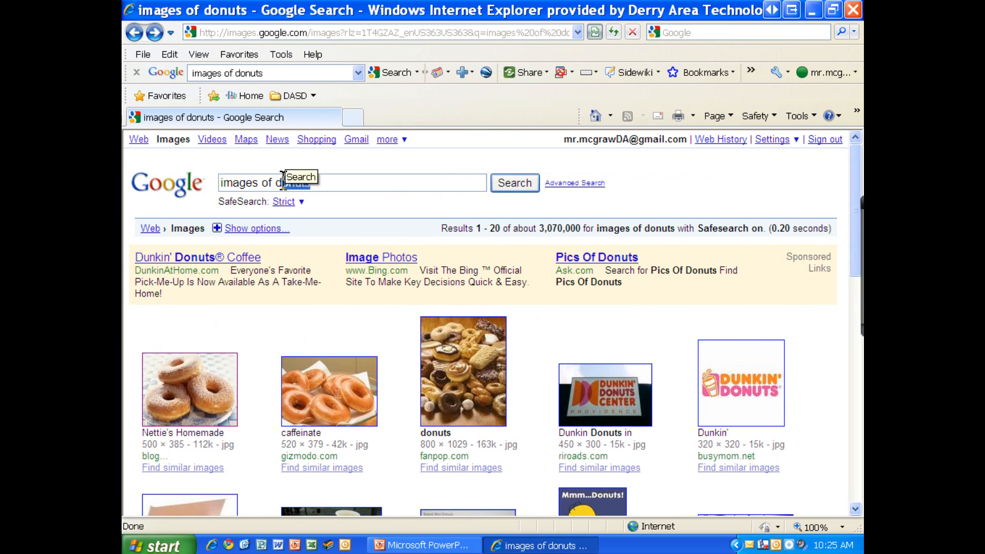
pyautogui.write('cho')
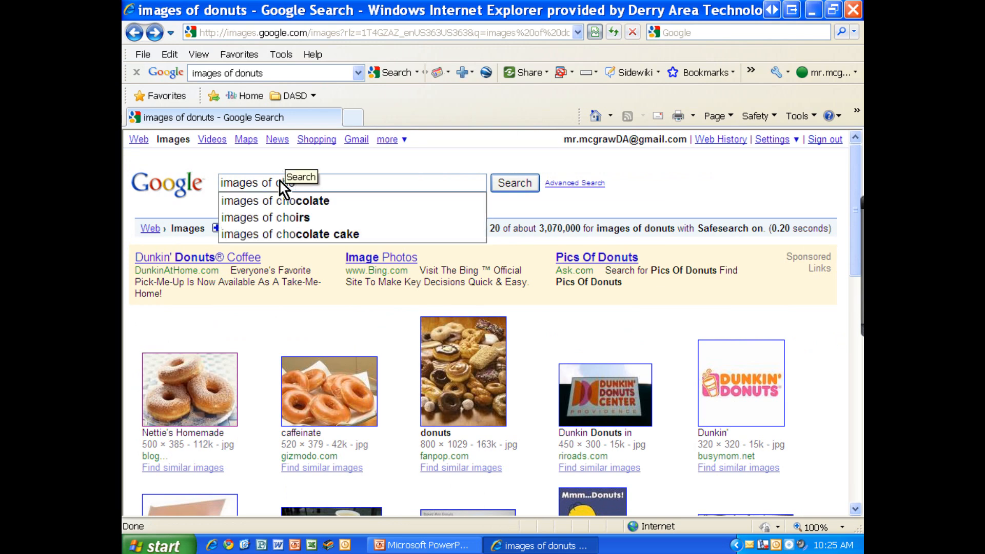
pyautogui.press('Down')
pyautogui.press('Down')
pyautogui.press('Down')
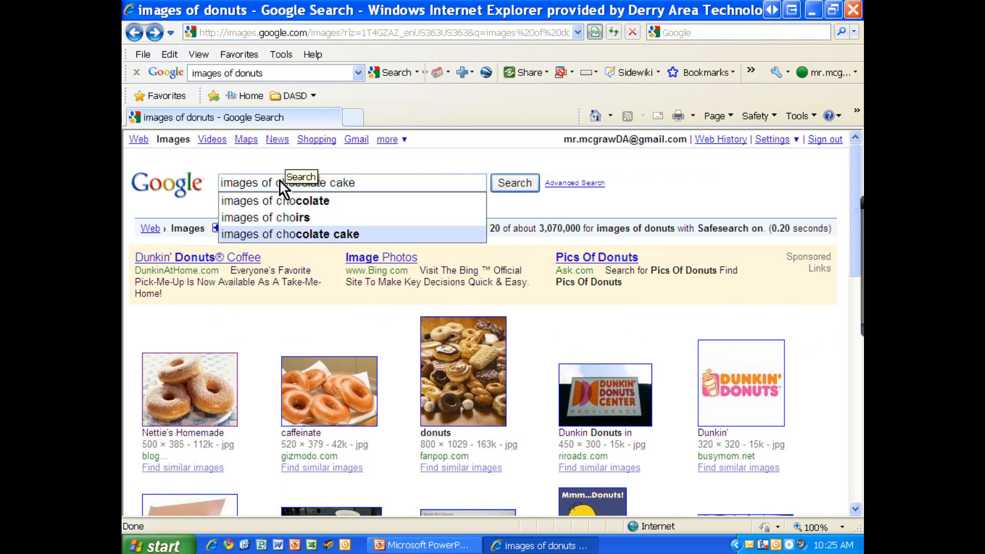
pyautogui.press('Return')
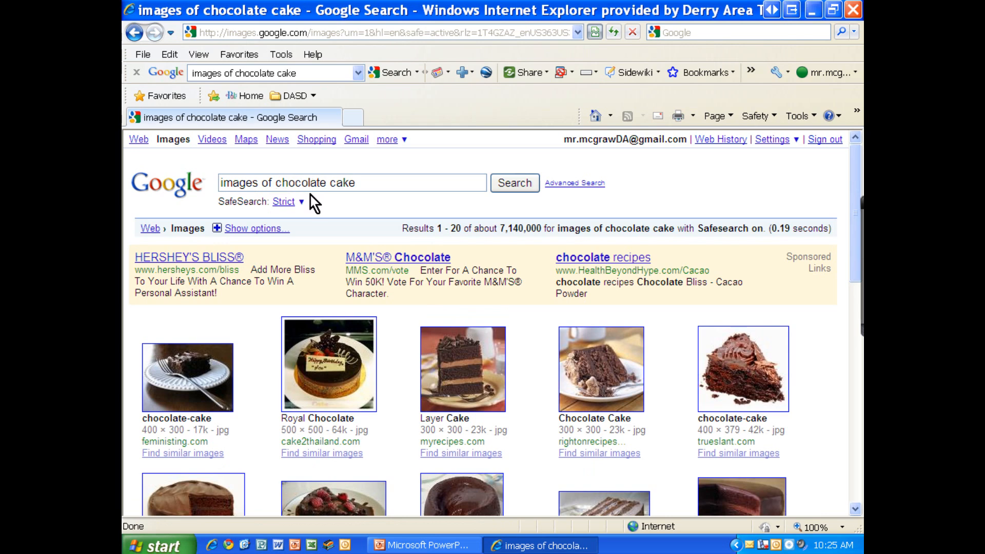
# Open the "Molten Chocolate" cake picture, 311 × 326, from the image results at full size
pyautogui.scroll(-1, 311, 194)
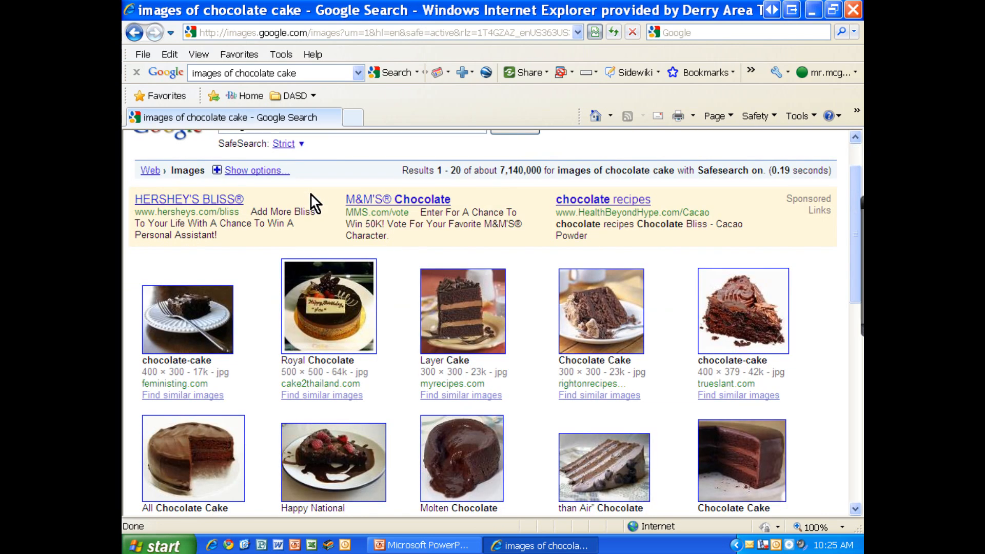
pyautogui.scroll(-1, 310, 193)
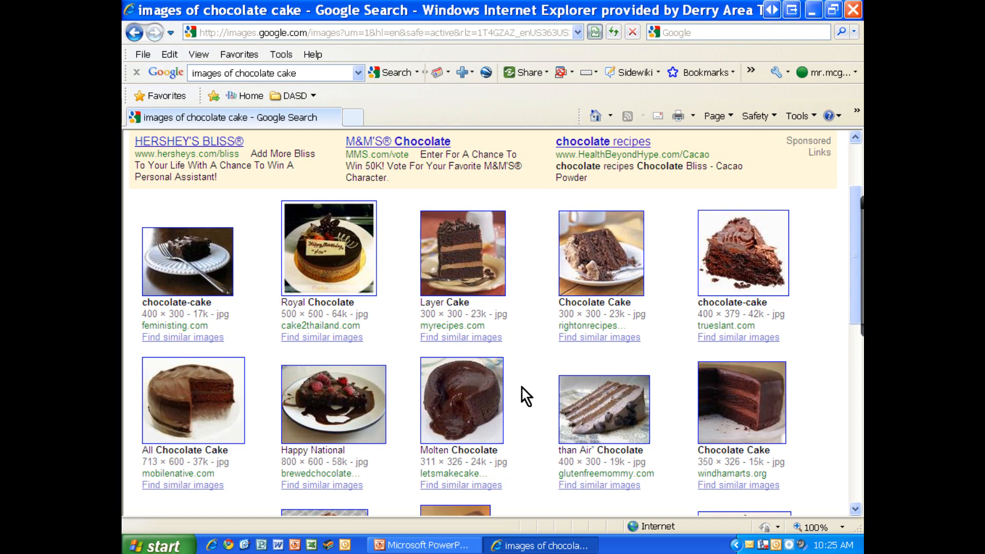
pyautogui.click(457, 420)
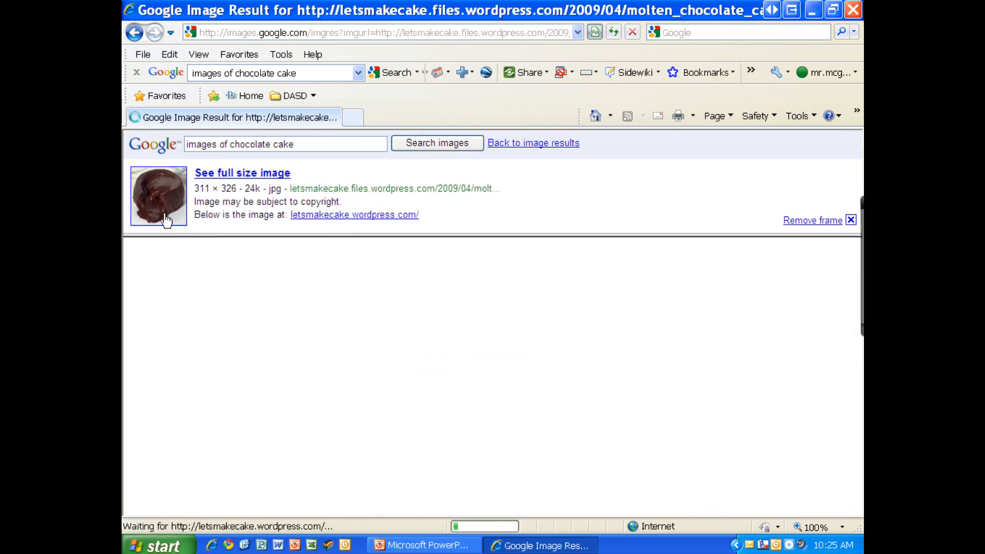
pyautogui.click(169, 215)
# Save the molten chocolate cake picture in My Pictures, named with the last name plus "- Lava Cake"
pyautogui.rightClick(248, 201)
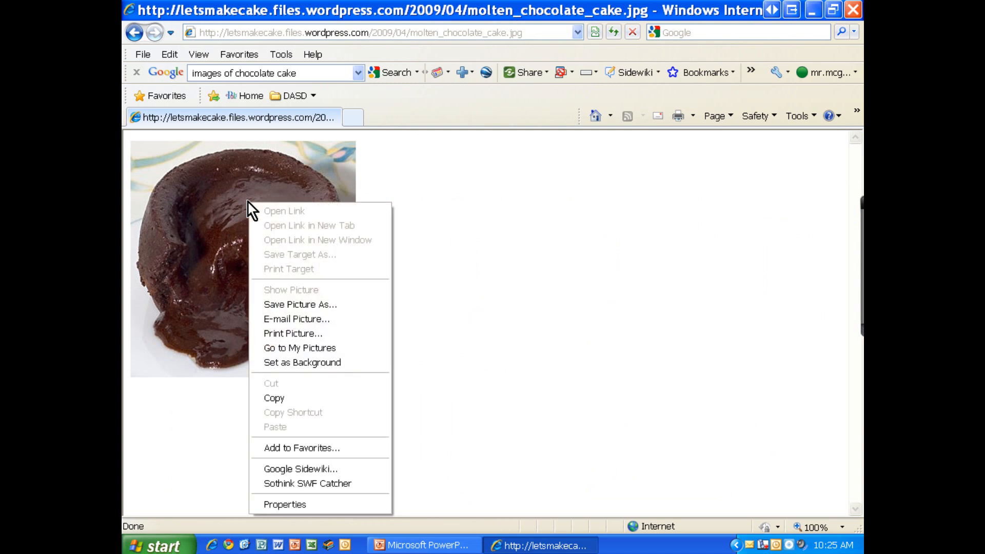
pyautogui.click(282, 305)
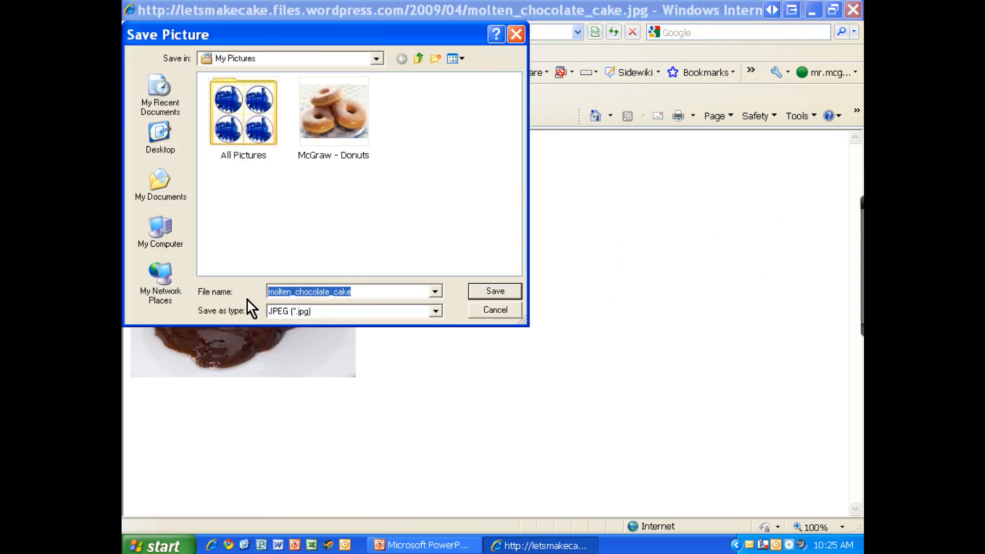
pyautogui.write('McGraw ')
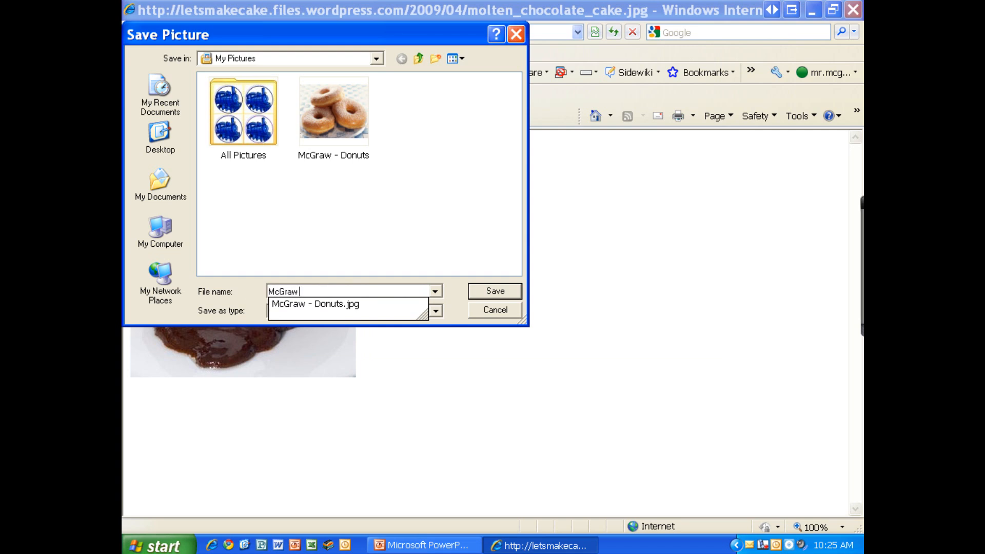
pyautogui.write('- Lava Cake')
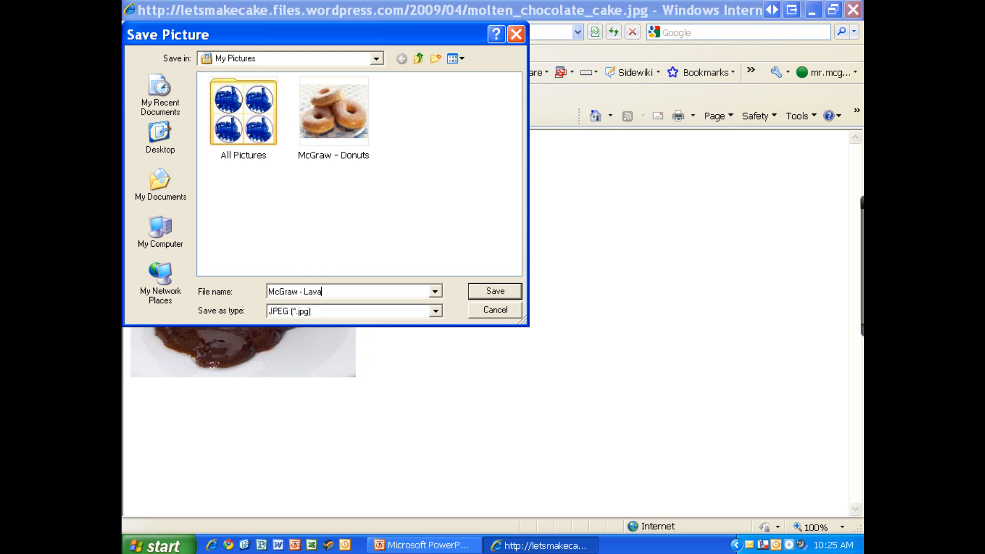
pyautogui.press('Return')
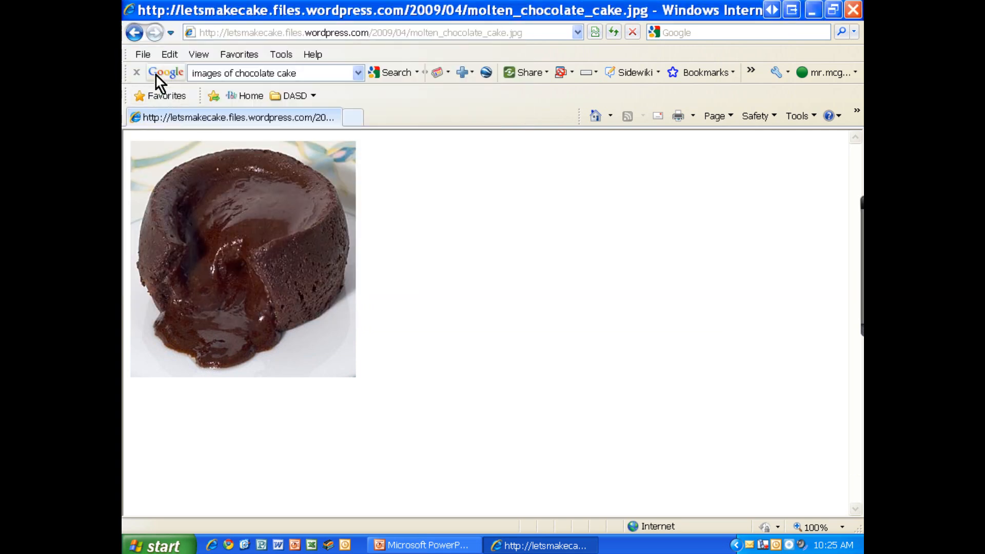
# Go back to the chocolate cake image results and clear the search text in the Google toolbar
pyautogui.click(140, 34)
pyautogui.click(140, 34)
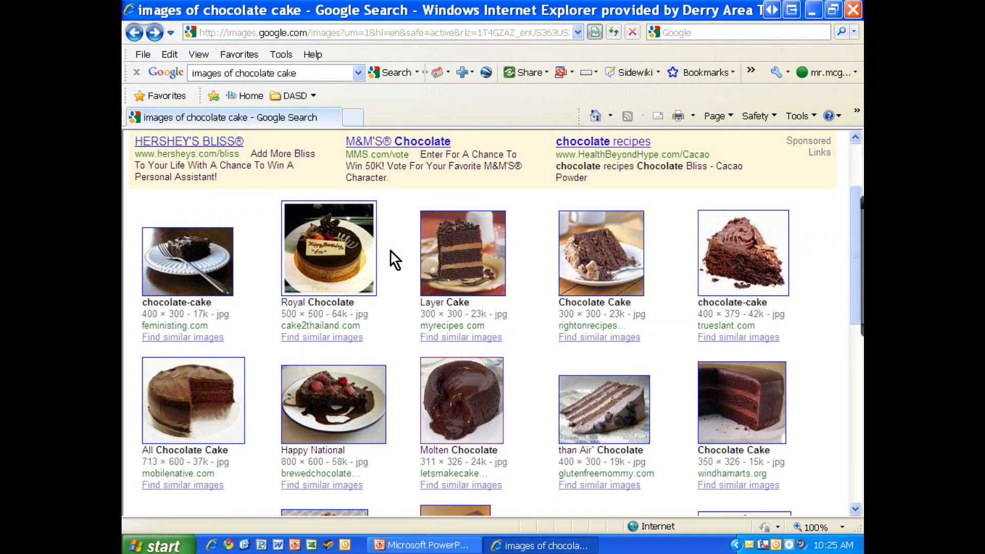
pyautogui.scroll(3, 462, 338)
pyautogui.moveTo(367, 180); pyautogui.dragTo(208, 180)
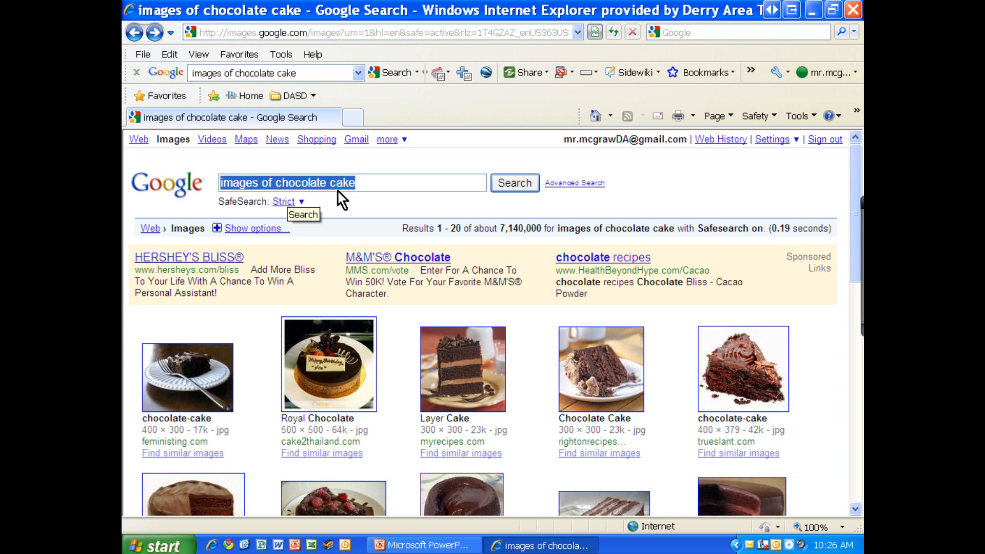
pyautogui.click(308, 73)
pyautogui.press('Delete')
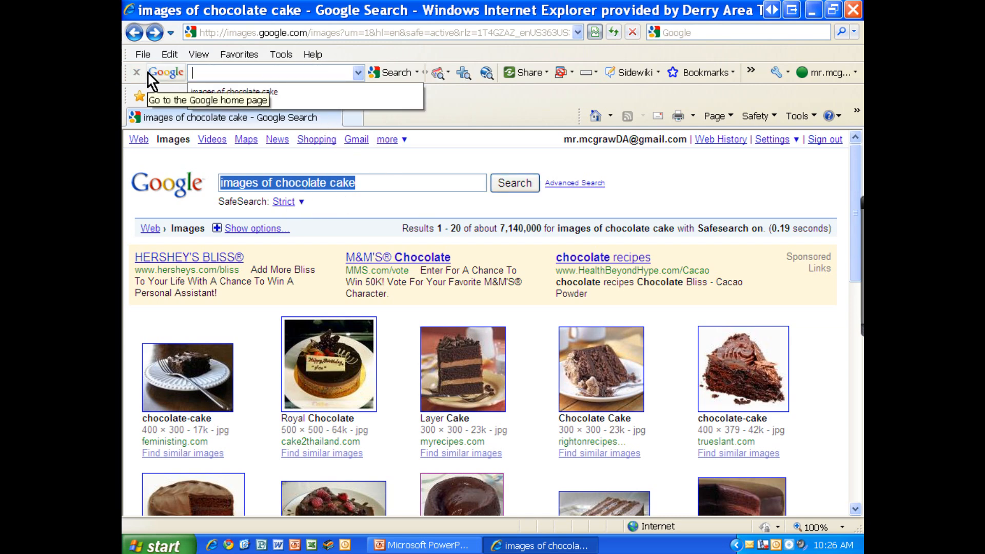
# Switch to PowerPoint and start a WordArt in the fourth style of the first row with the text "Sweet Shop"
pyautogui.click(813, 14)
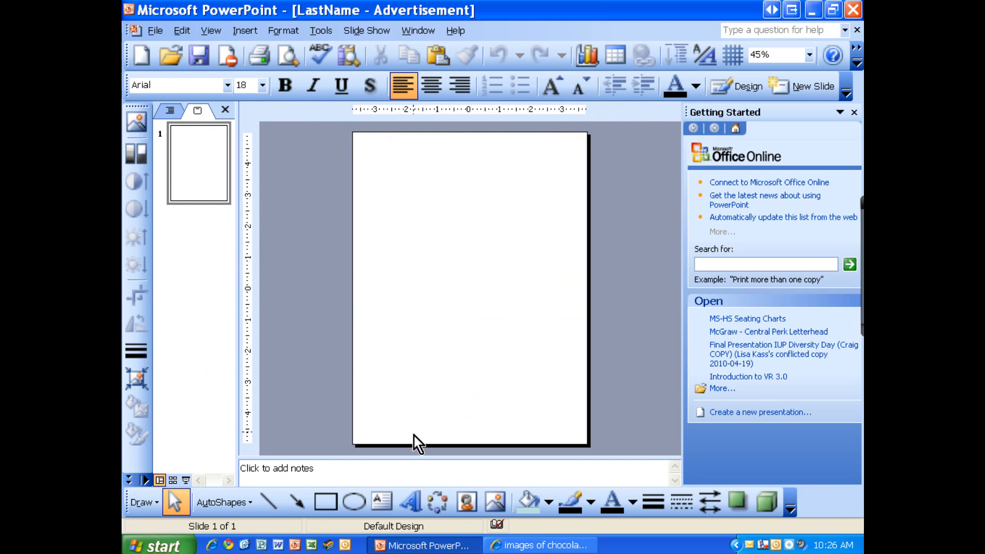
pyautogui.click(416, 508)
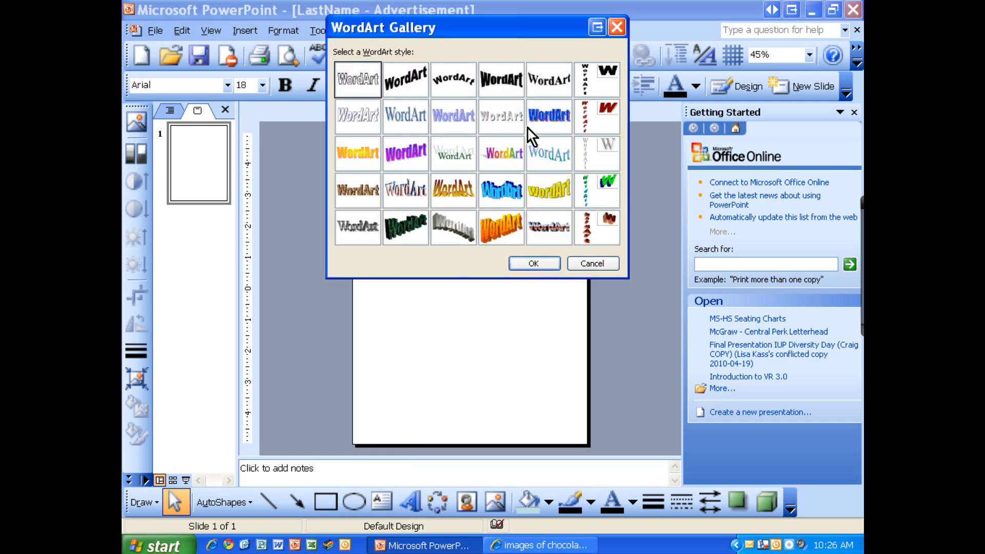
pyautogui.click(496, 87)
pyautogui.click(534, 263)
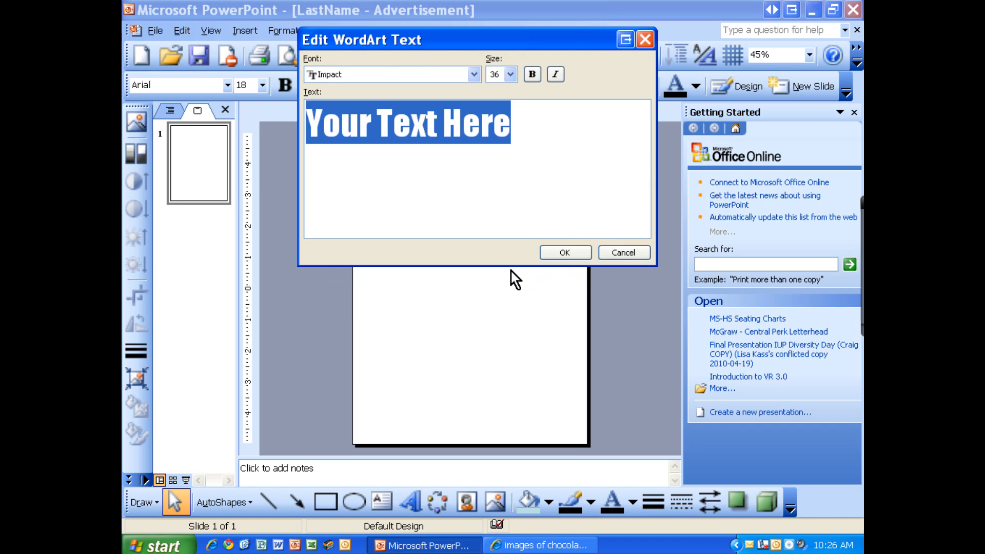
pyautogui.write('C')
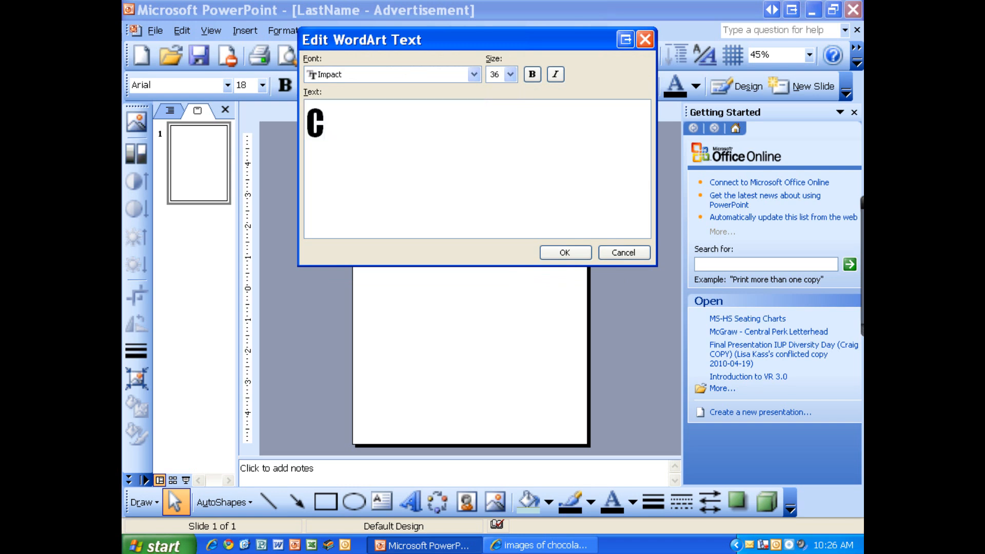
pyautogui.press('BackSpace')
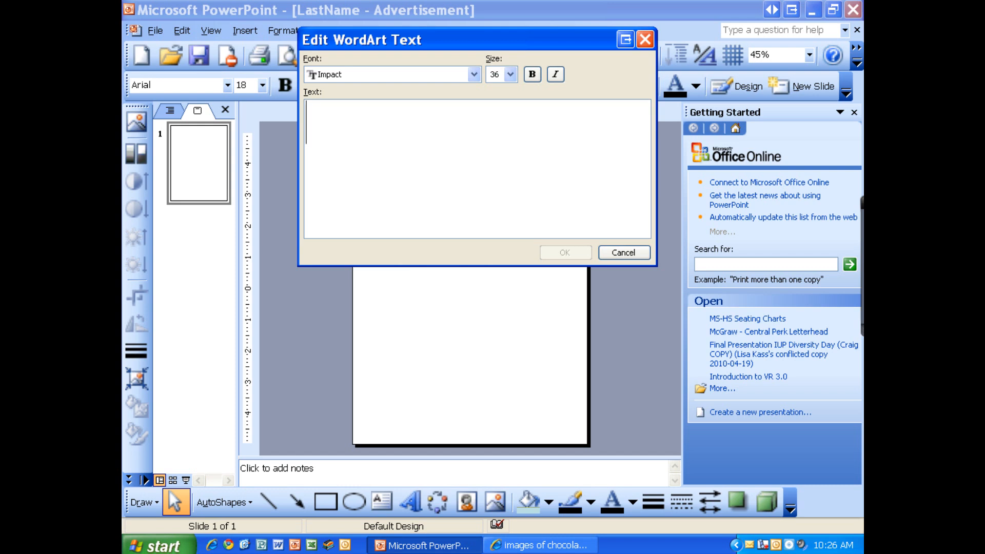
pyautogui.write('Sweet Shop')
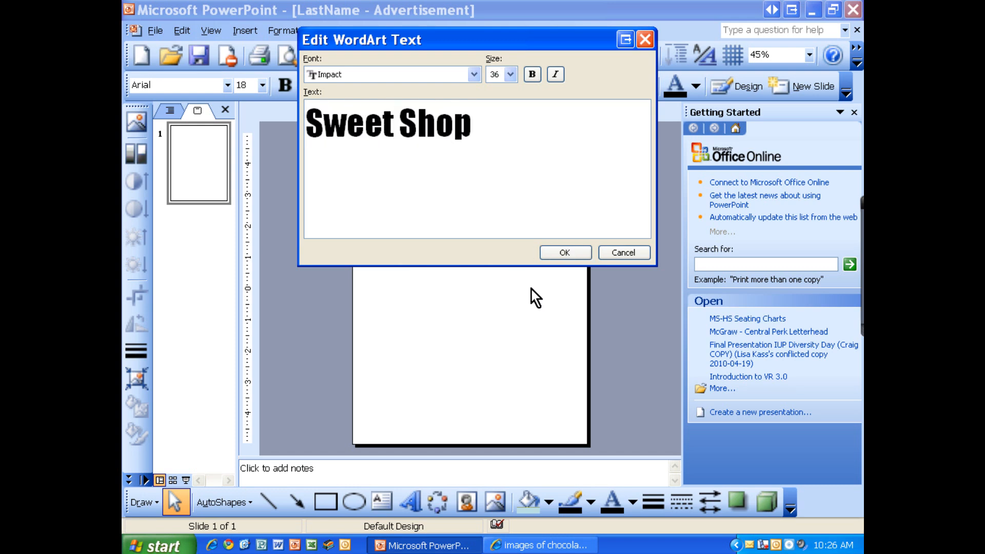
# Set the WordArt font to Harrington and insert the "Sweet Shop" title on the slide
pyautogui.click(474, 76)
pyautogui.click(387, 140)
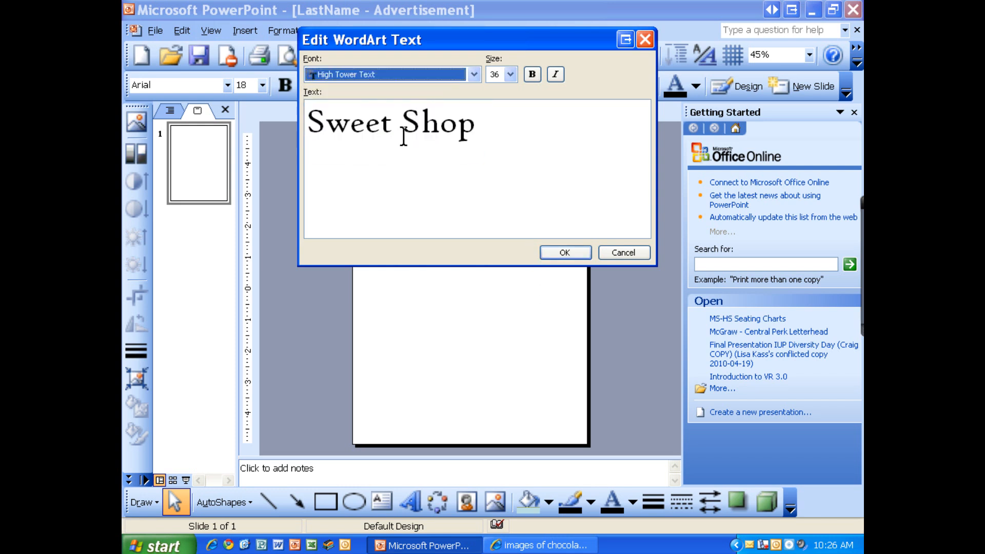
pyautogui.click(474, 75)
pyautogui.click(386, 132)
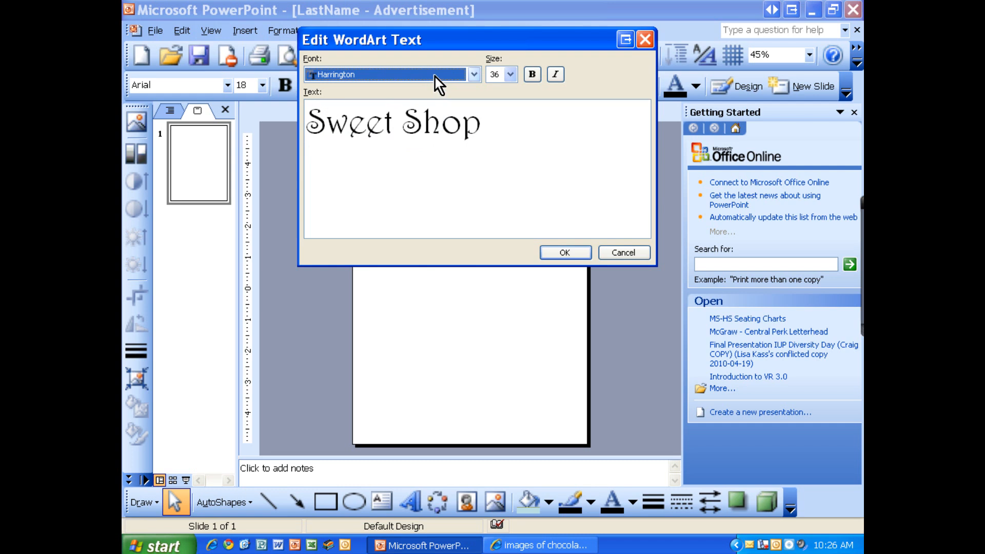
pyautogui.click(588, 257)
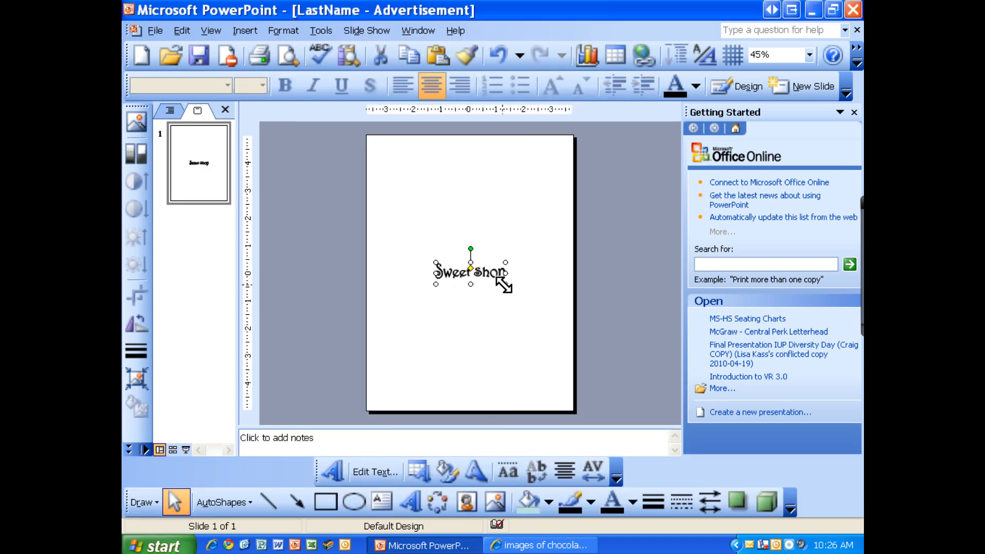
# Enlarge the "Sweet Shop" WordArt to about half the slide width and move it near the slide's center
pyautogui.moveTo(505, 284); pyautogui.dragTo(537, 326)
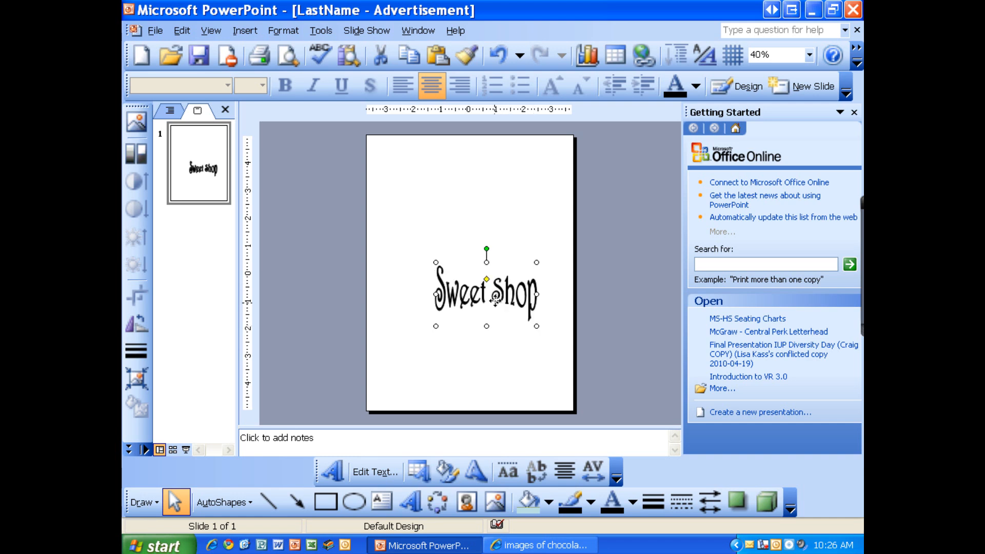
pyautogui.moveTo(473, 275); pyautogui.dragTo(484, 260)
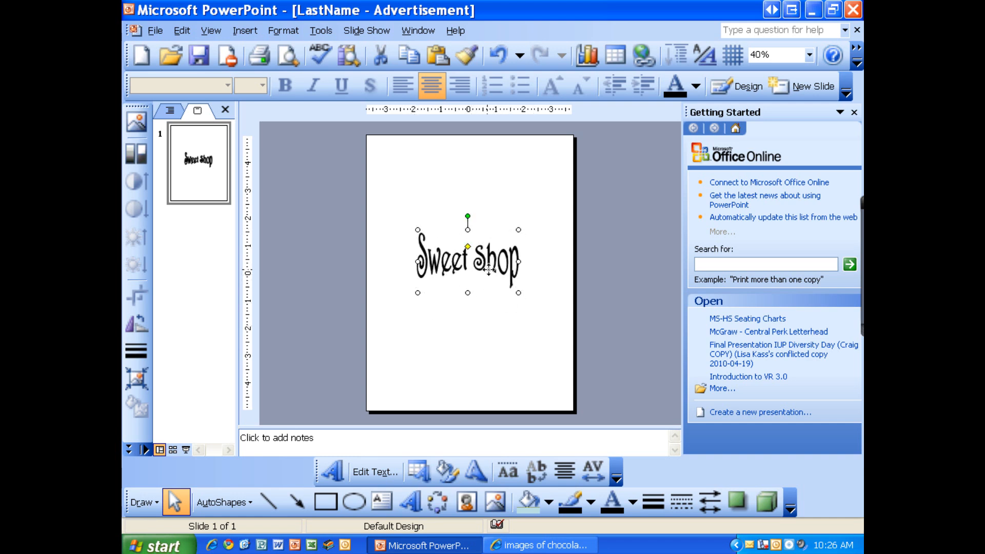
pyautogui.click(485, 324)
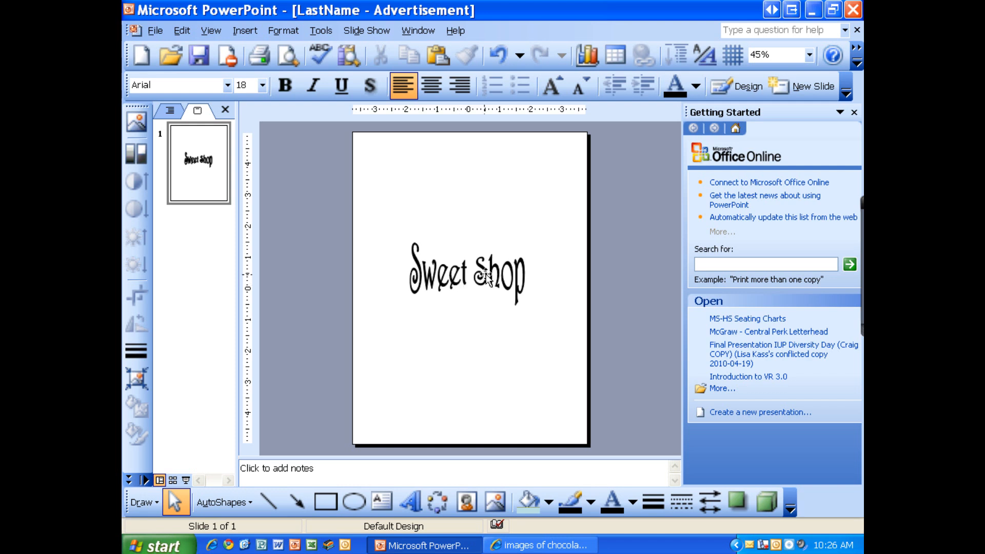
# Add a text box directly beneath the "Sweet Shop" WordArt reading "Contact Information here" and select its text
pyautogui.click(382, 501)
pyautogui.moveTo(408, 297); pyautogui.dragTo(534, 312)
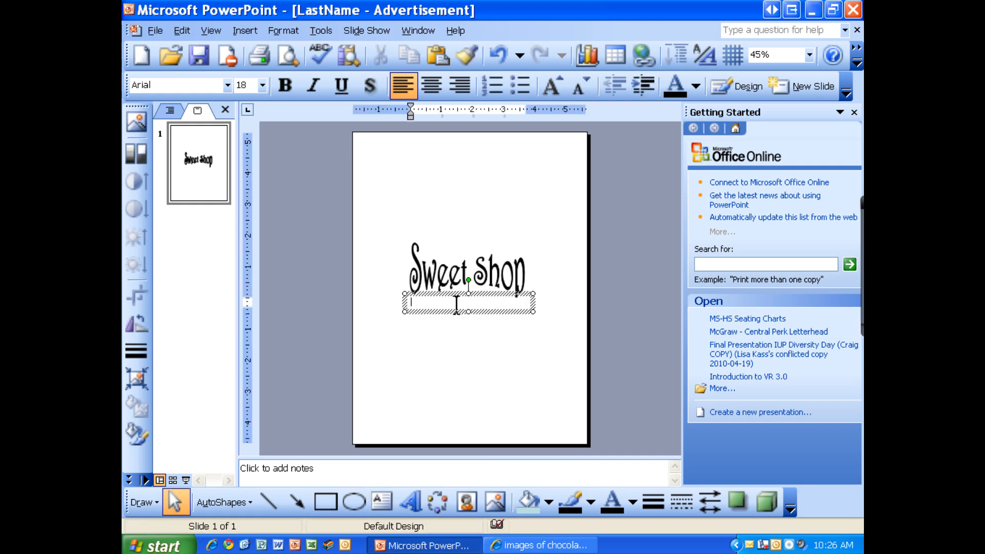
pyautogui.write('Contact Information here')
pyautogui.tripleClick(457, 303)
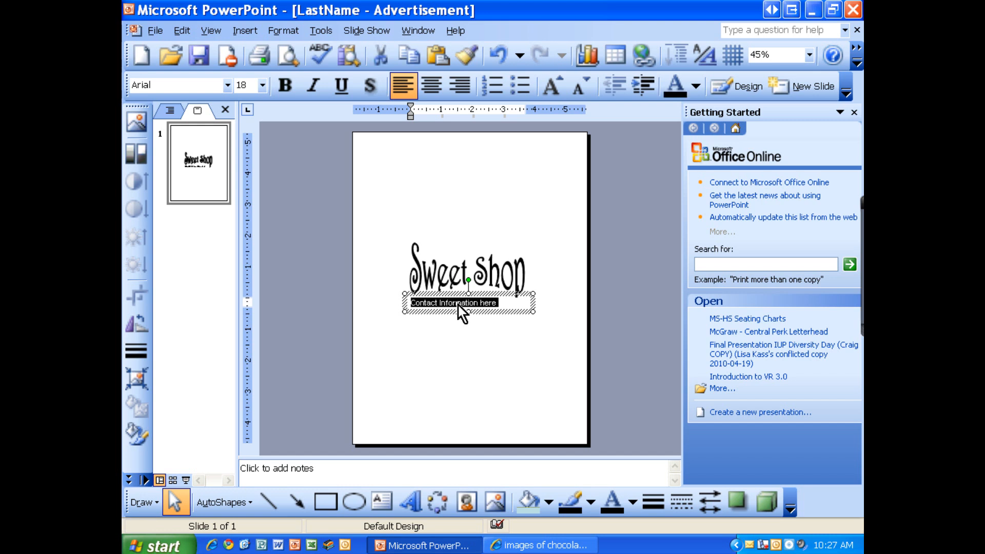
# Center the "Contact Information here" text within its text box
pyautogui.click(433, 87)
pyautogui.click(501, 392)
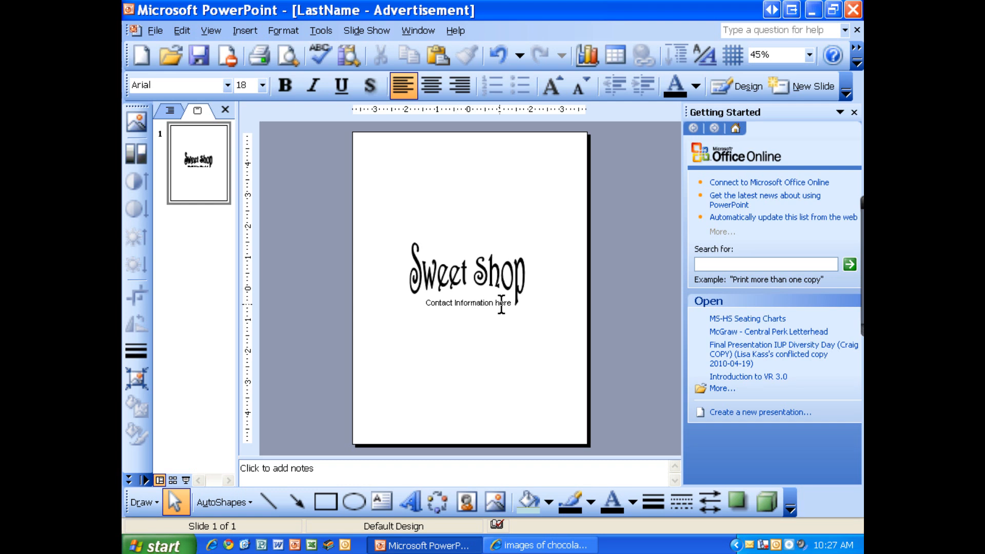
# Set up a two-color gradient fill for the "Sweet Shop" WordArt with dark blue as Color 1 and white as Color 2
pyautogui.click(446, 285)
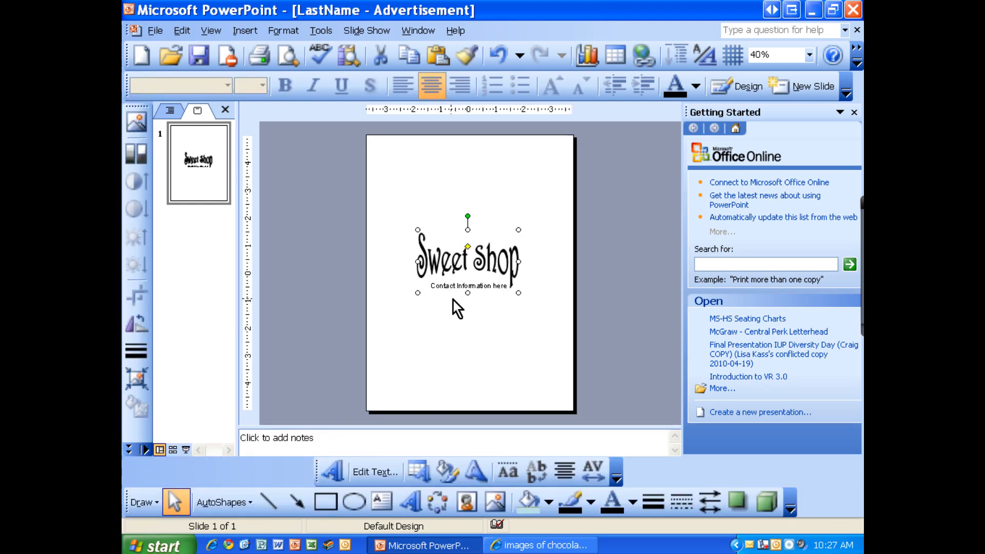
pyautogui.rightClick(451, 268)
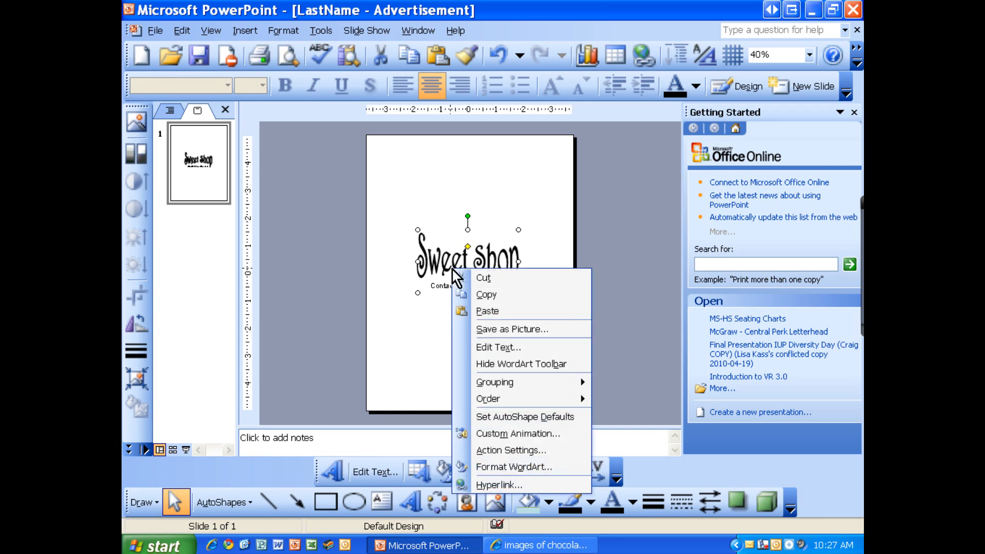
pyautogui.click(510, 467)
pyautogui.click(491, 77)
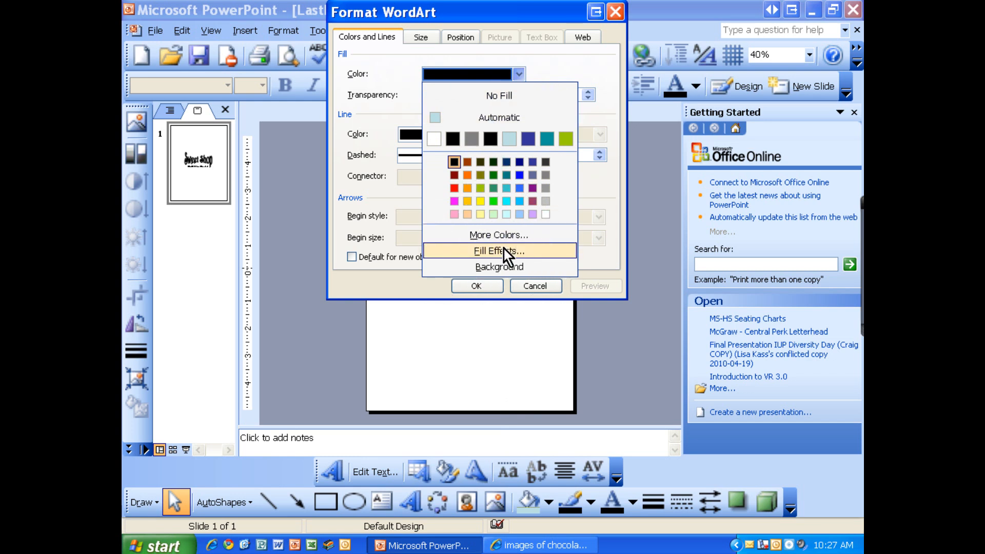
pyautogui.click(486, 250)
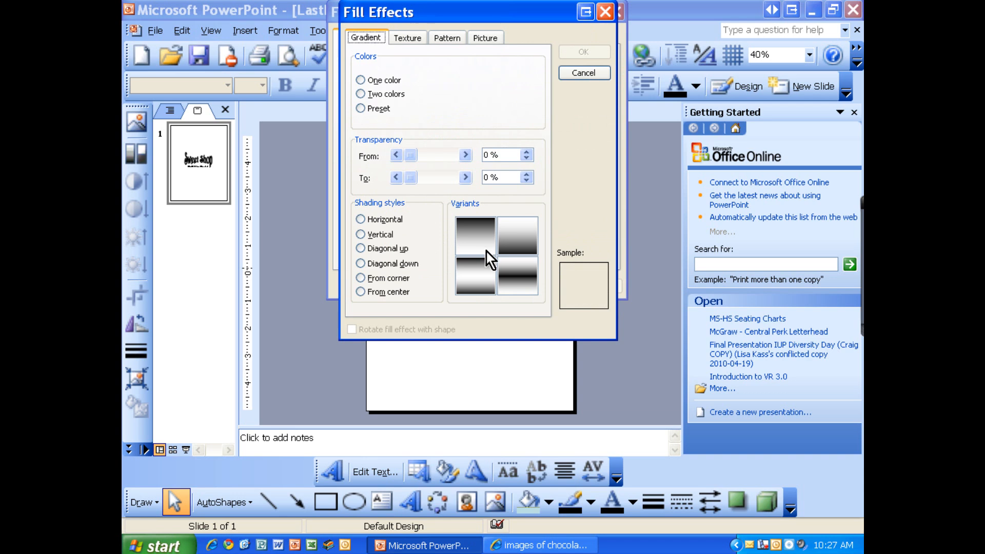
pyautogui.click(381, 94)
pyautogui.click(485, 83)
pyautogui.click(557, 107)
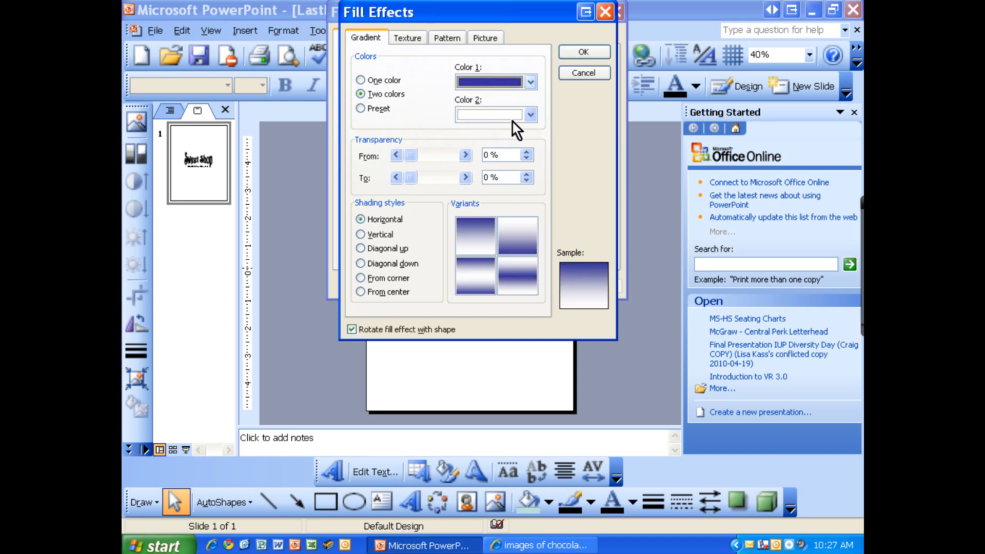
# Apply the horizontal gradient variant with dark blue at the upper and lower edges to the WordArt and inspect it up close
pyautogui.click(482, 267)
pyautogui.click(527, 277)
pyautogui.click(494, 277)
pyautogui.click(486, 276)
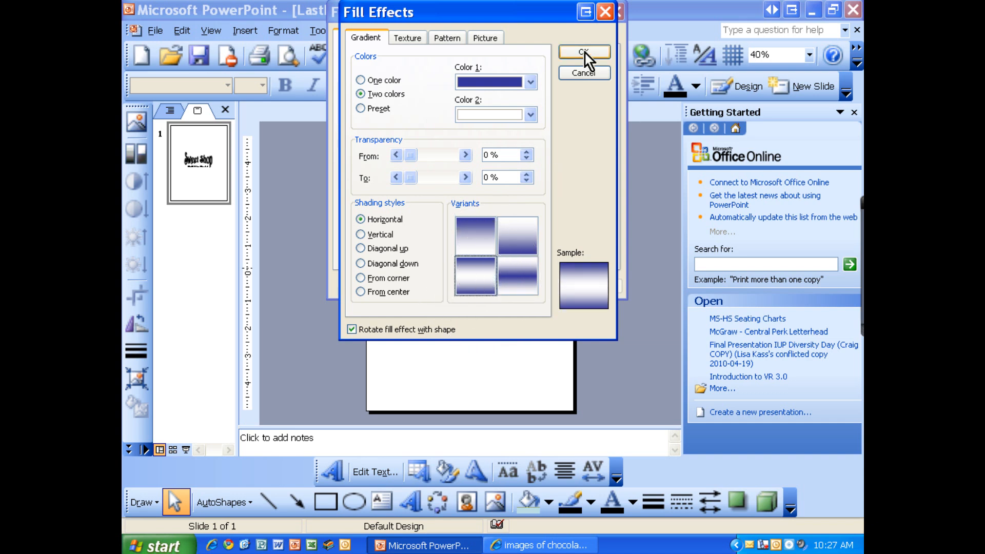
pyautogui.click(584, 52)
pyautogui.click(488, 285)
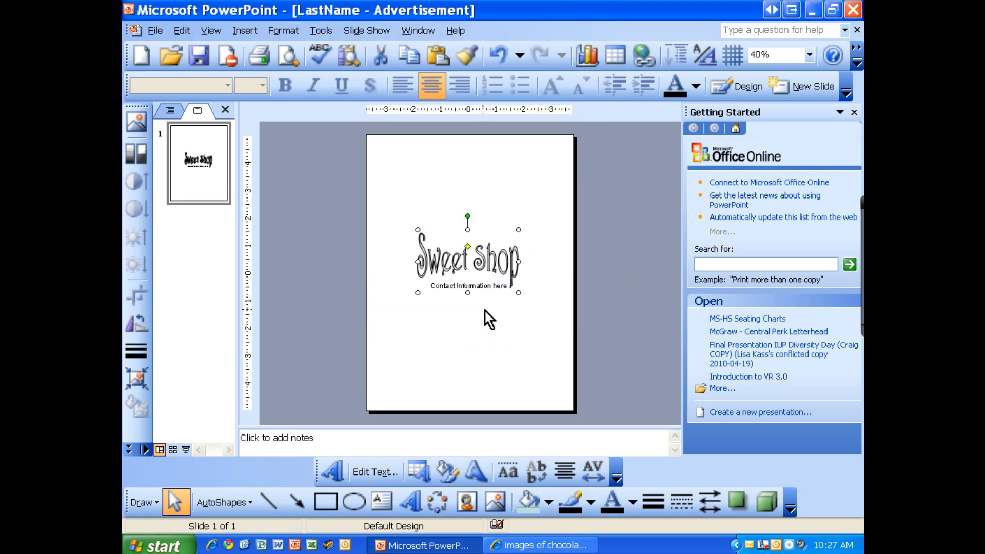
pyautogui.scroll(5, 502, 314)
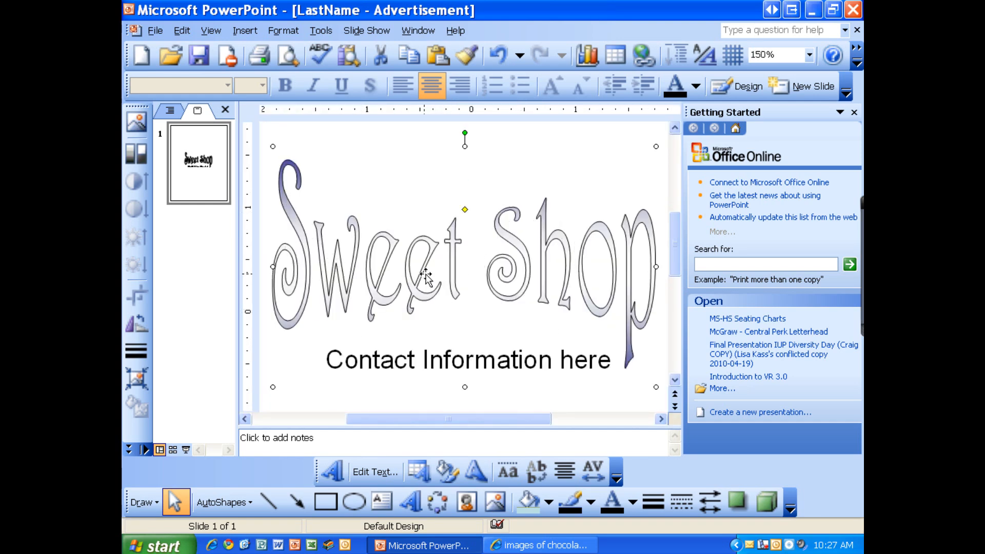
pyautogui.scroll(-4, 435, 273)
# Change the "Sweet Shop" WordArt's gradient to the horizontal variant that fades from dark blue at the top to white at the bottom
pyautogui.rightClick(439, 224)
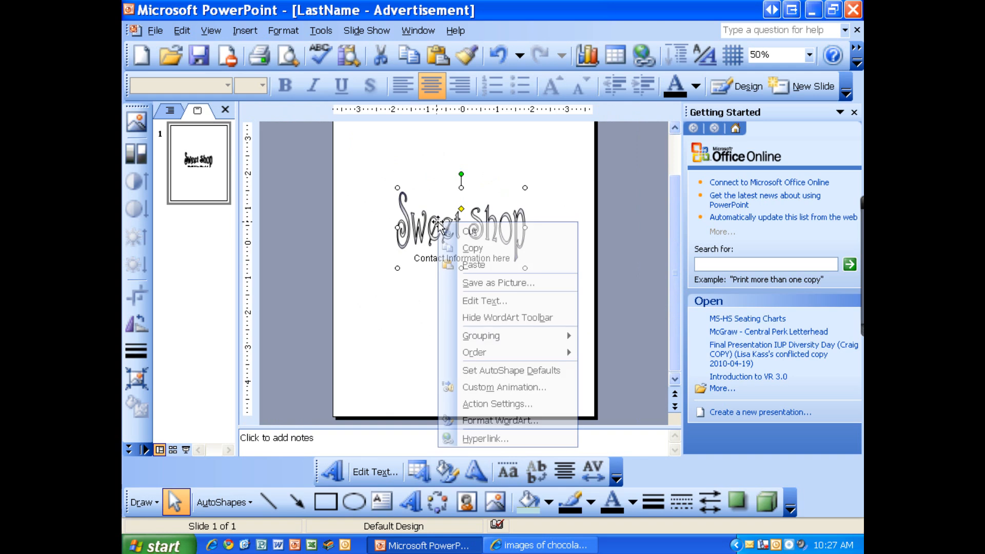
pyautogui.click(507, 421)
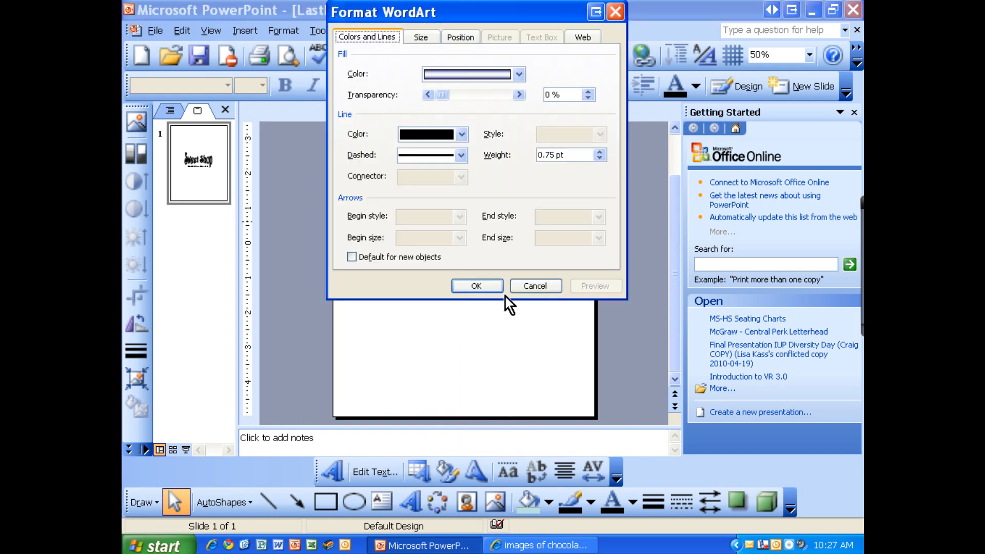
pyautogui.click(518, 75)
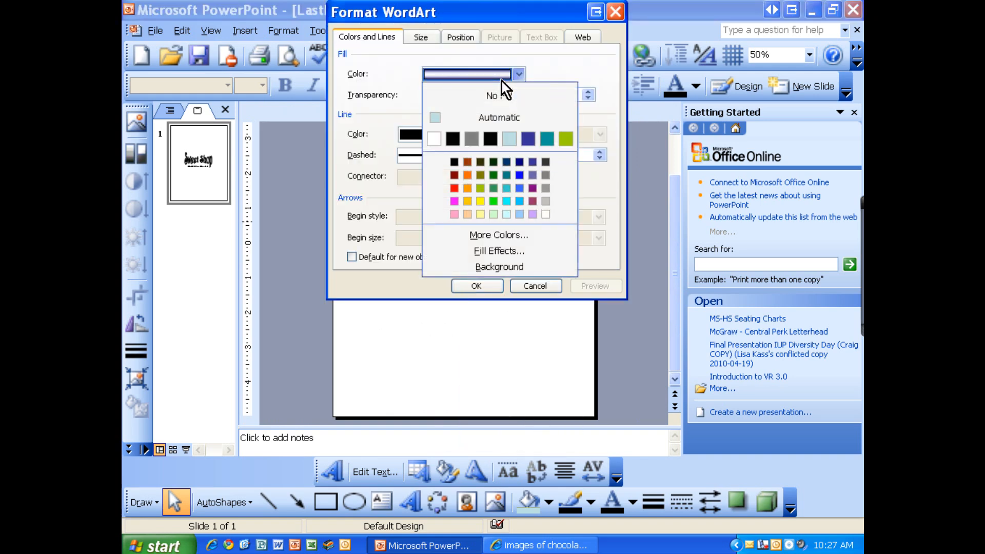
pyautogui.click(498, 251)
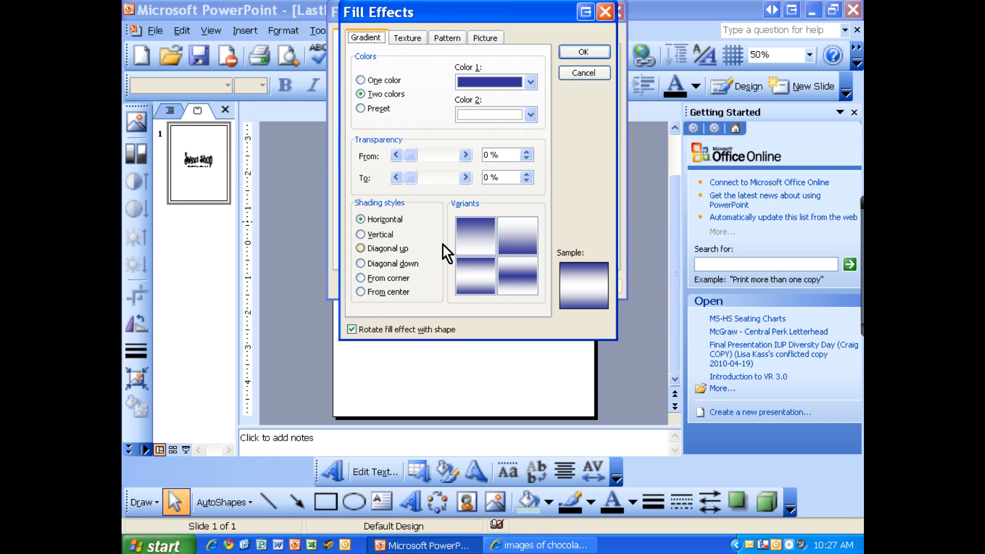
pyautogui.click(475, 241)
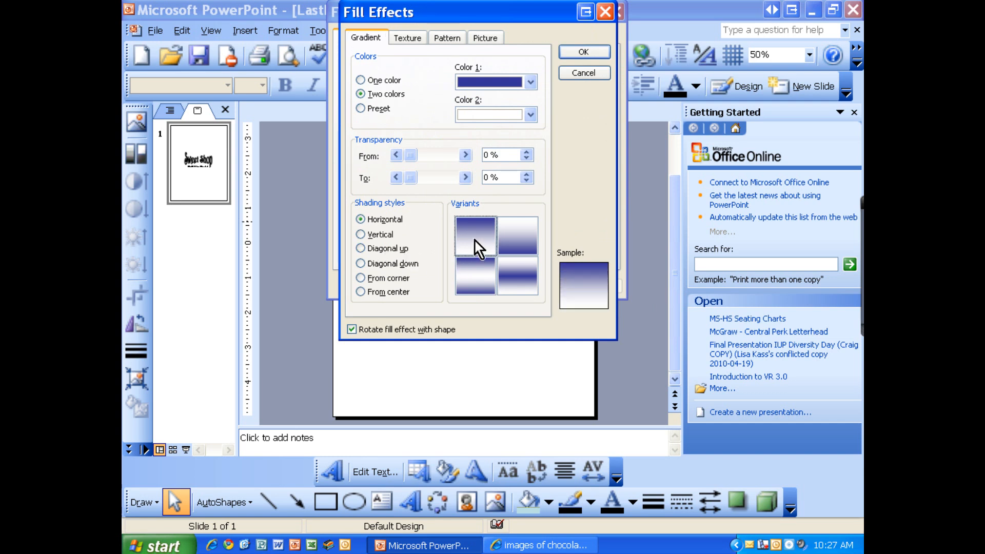
pyautogui.click(585, 52)
pyautogui.click(486, 288)
pyautogui.click(478, 291)
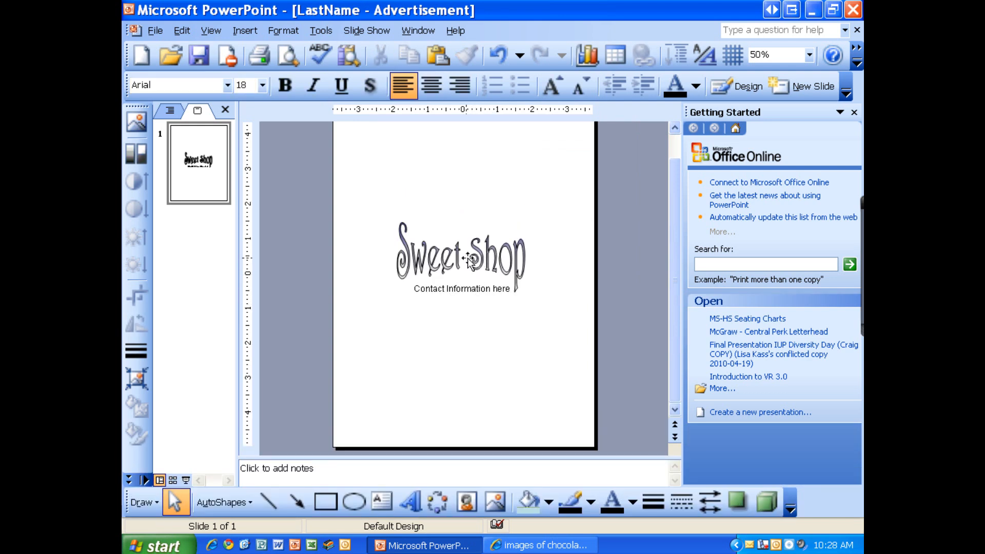